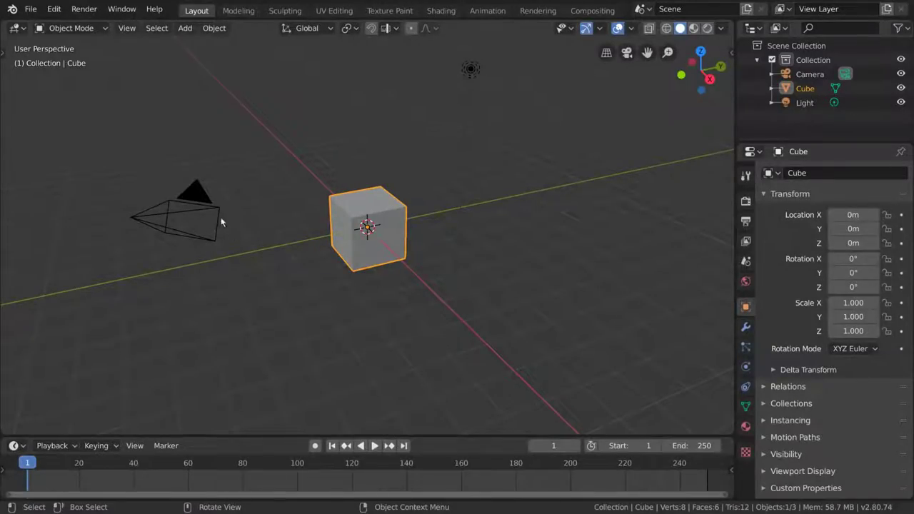
Select the camera and the light in turn in the viewport, finishing with the camera selected
left_click(210, 207)
left_click(464, 164)
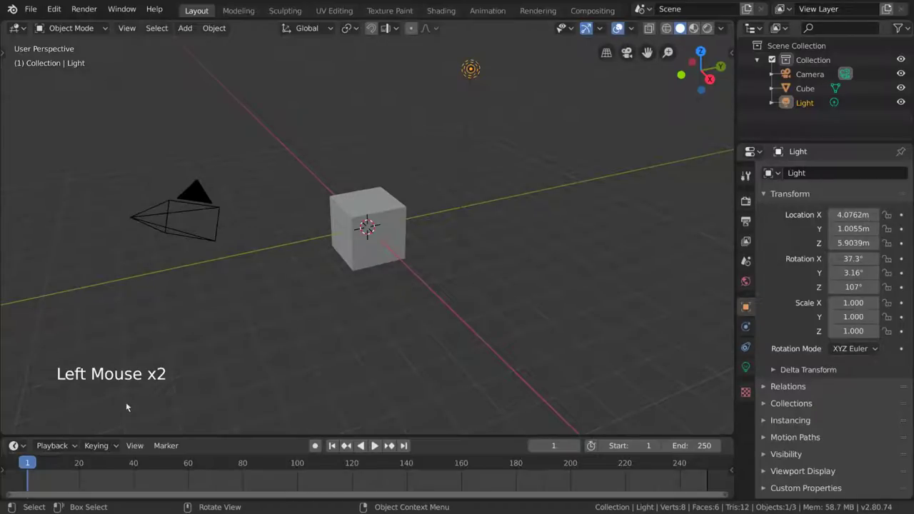
left_click(192, 213)
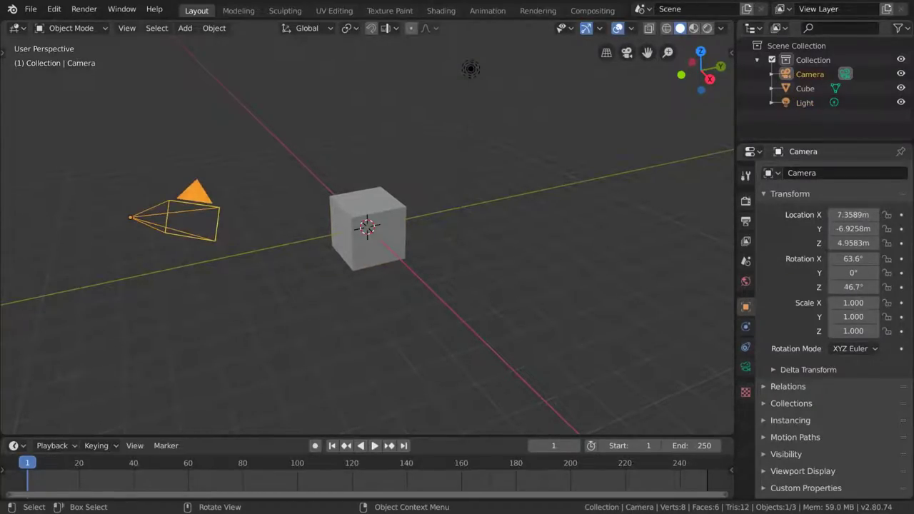
Select the cube, the light and the camera one after another, finishing with only the cube selected
right_click(345, 213)
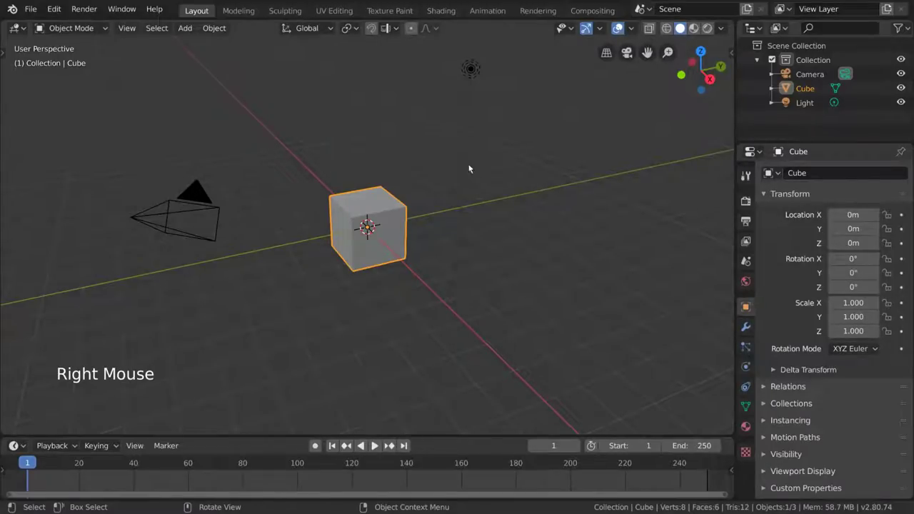
right_click(449, 167)
right_click(371, 207)
right_click(291, 237)
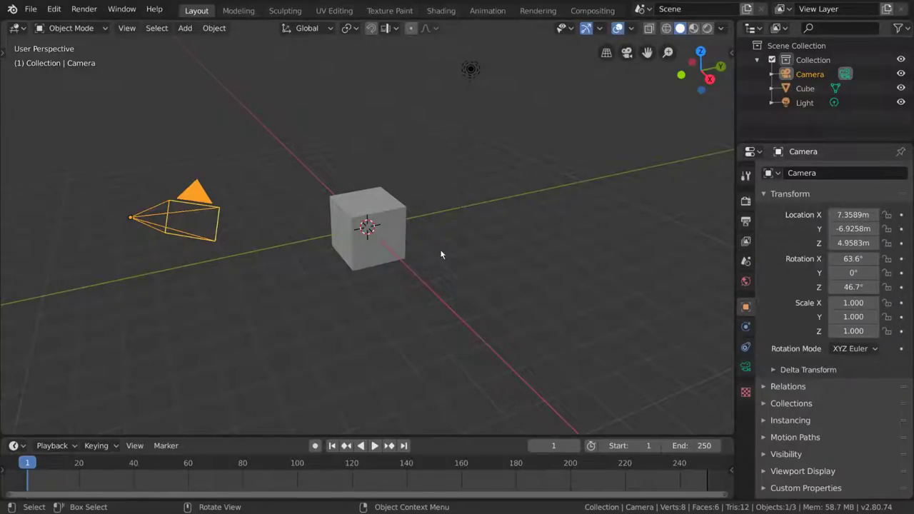
right_click(402, 215)
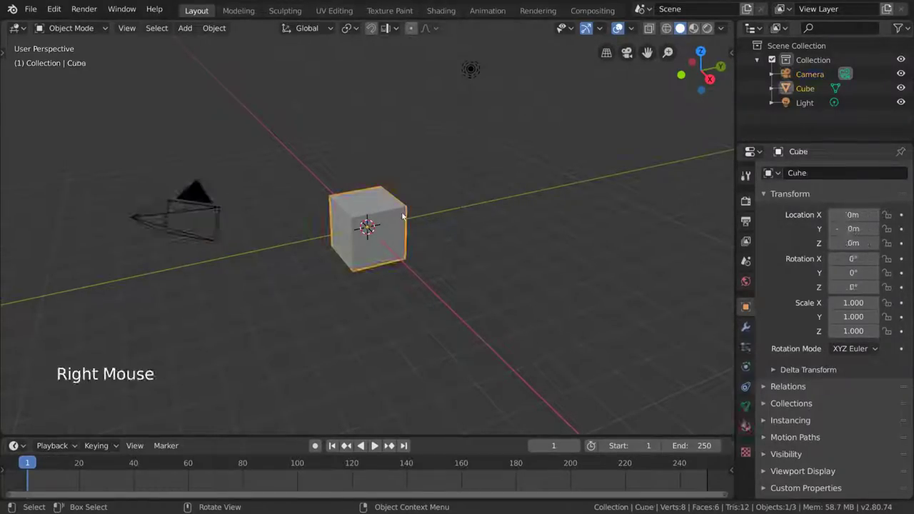
Enter Edit Mode on the cube and select its +X face, -Y face and top face one at a time
key("Tab")
right_click(377, 230)
right_click(345, 232)
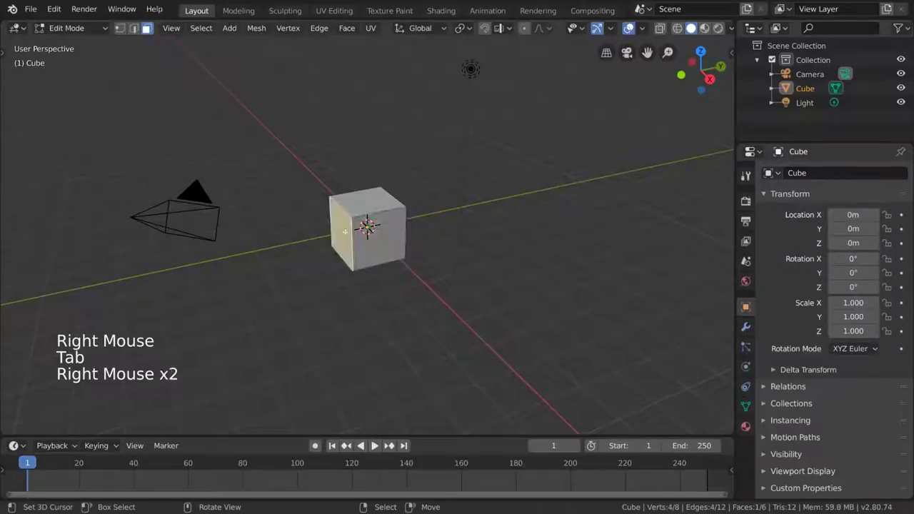
right_click(354, 203)
Switch to vertex selection, select the four corner vertices of the cube's +X face together and return to Object Mode
key("1")
right_click(353, 271)
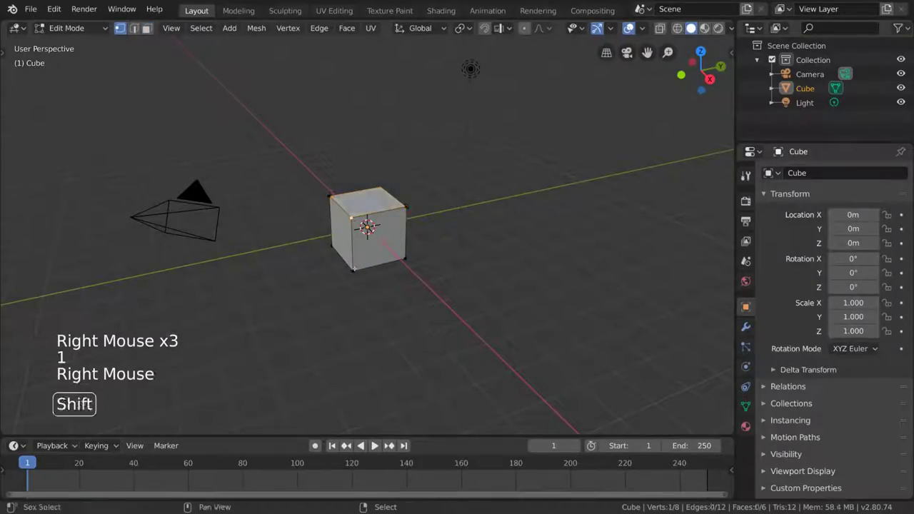
right_click(406, 256, "shift")
right_click(411, 208, "shift")
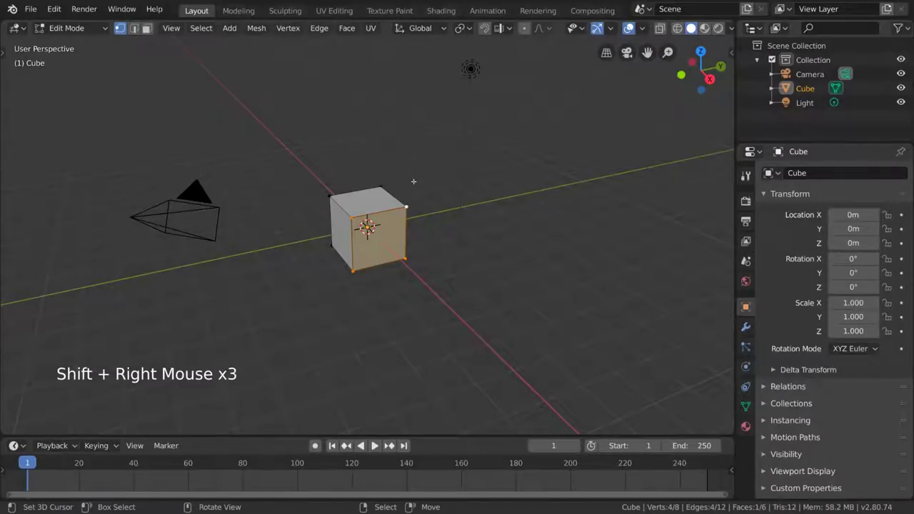
key("Tab")
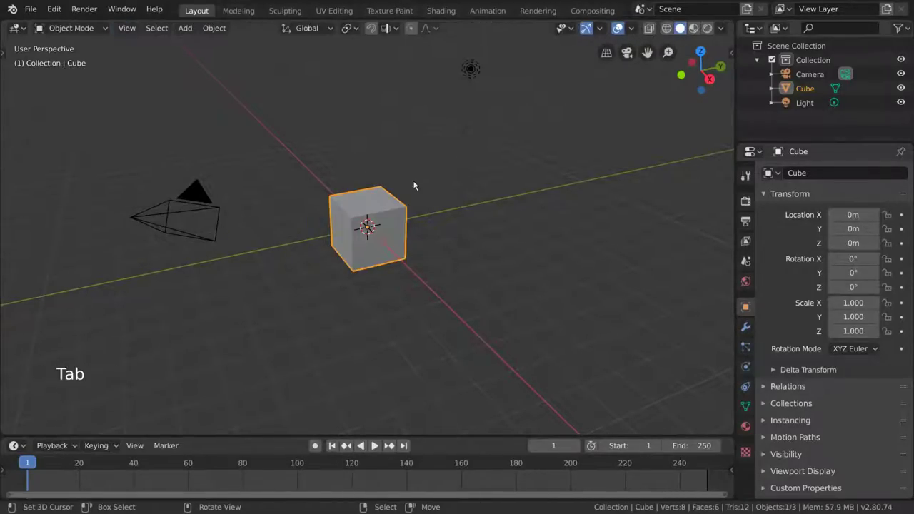
Select the camera, then the light, and finish with the camera selected
right_click(208, 206)
right_click(470, 70)
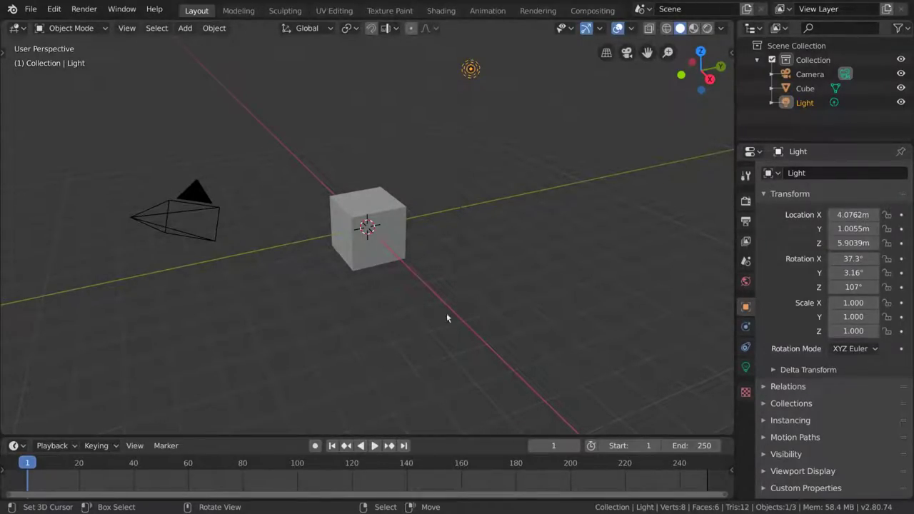
left_click(214, 205)
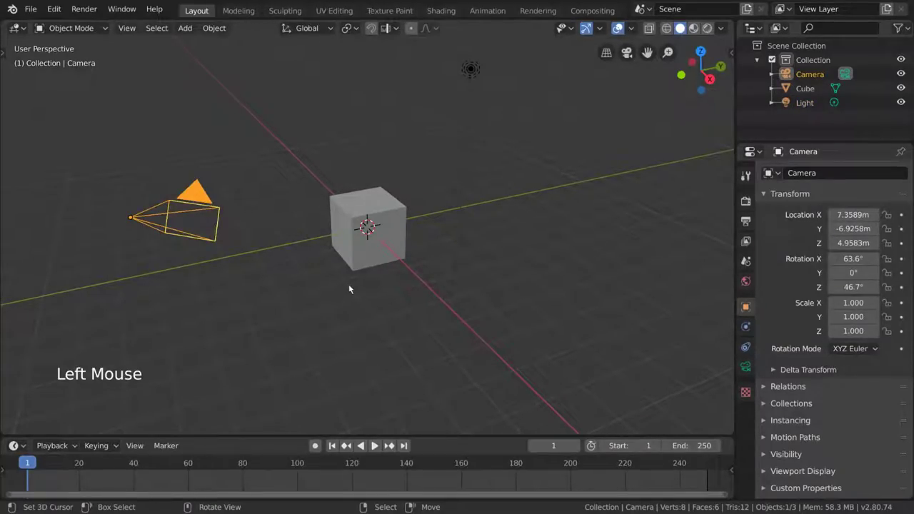
Set the keymap preference Select With to Right and close the preferences
left_click(60, 10)
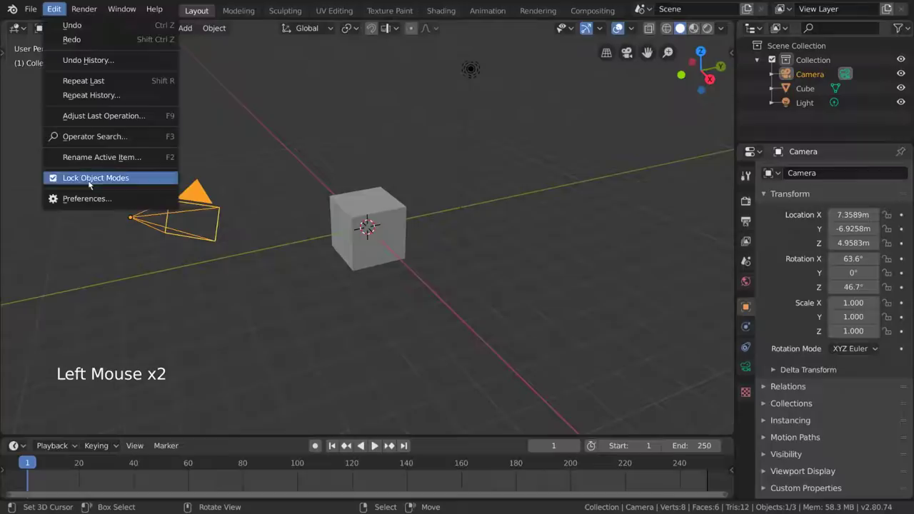
left_click(79, 199)
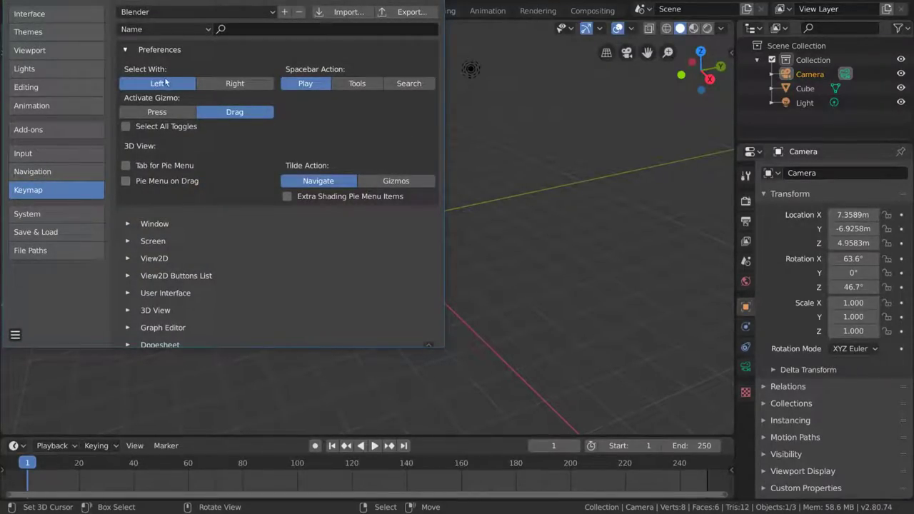
left_click(228, 90)
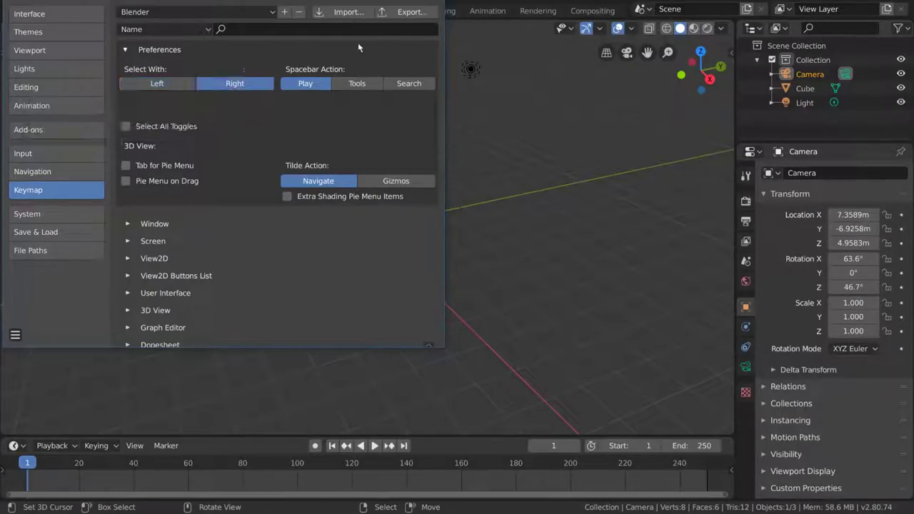
left_click(437, 1)
Reposition the 3D cursor several times around the cube, finishing at its upper corner nearest the camera
left_click(316, 212)
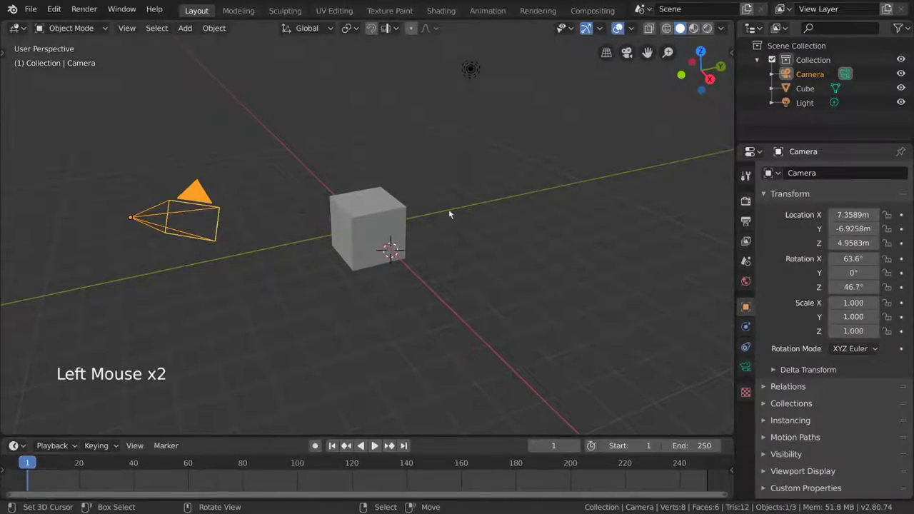
left_click(461, 165)
left_click(385, 213)
left_click(334, 206)
Select the cube, the camera and the light one by one, then select the cube again
right_click(400, 231)
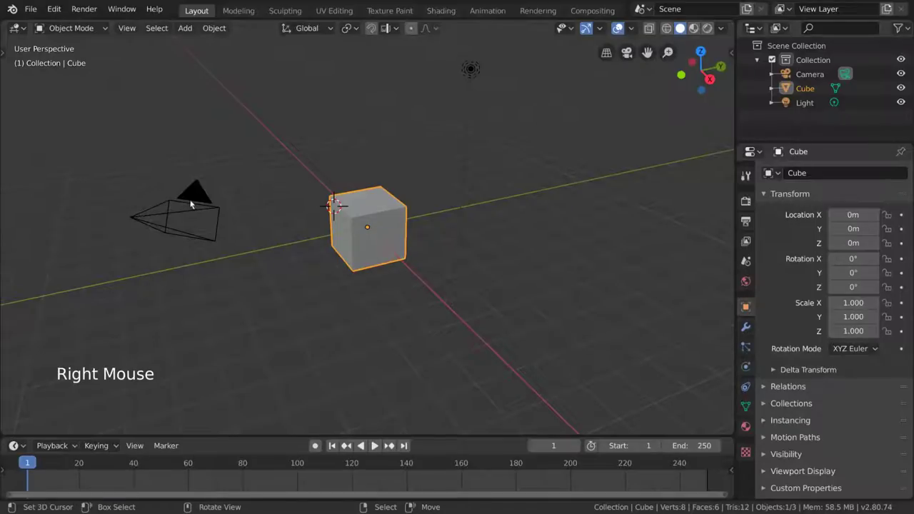
right_click(191, 205)
right_click(471, 69)
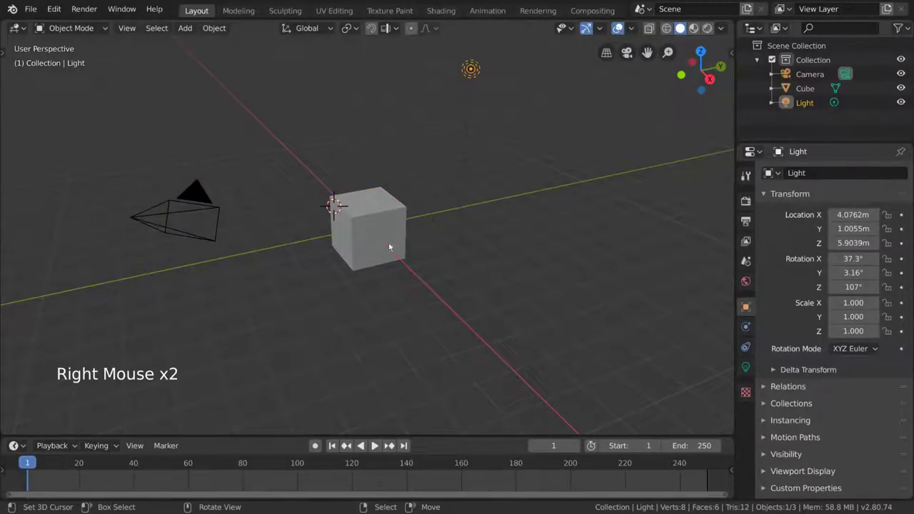
right_click(389, 247)
Deselect the cube and reselect it twice, using the empty viewport space to clear the selection
right_click(574, 190)
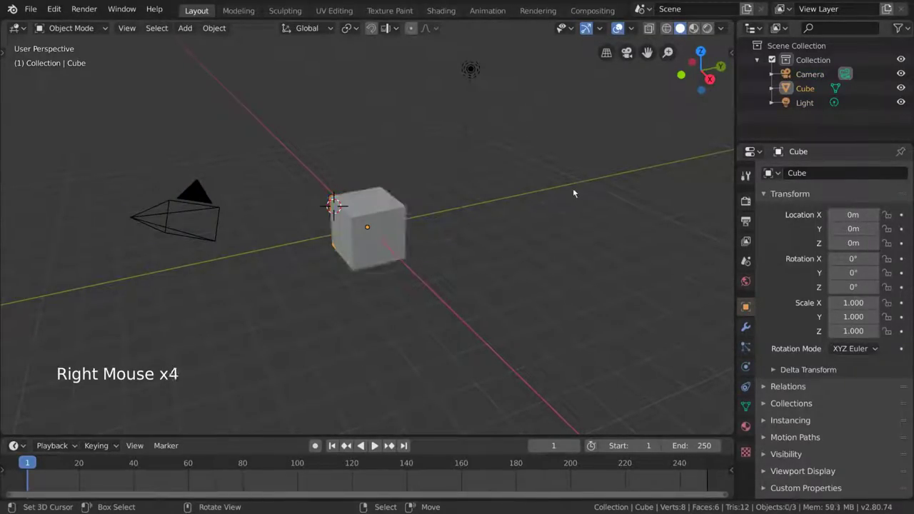
right_click(383, 220)
right_click(531, 187)
right_click(400, 221)
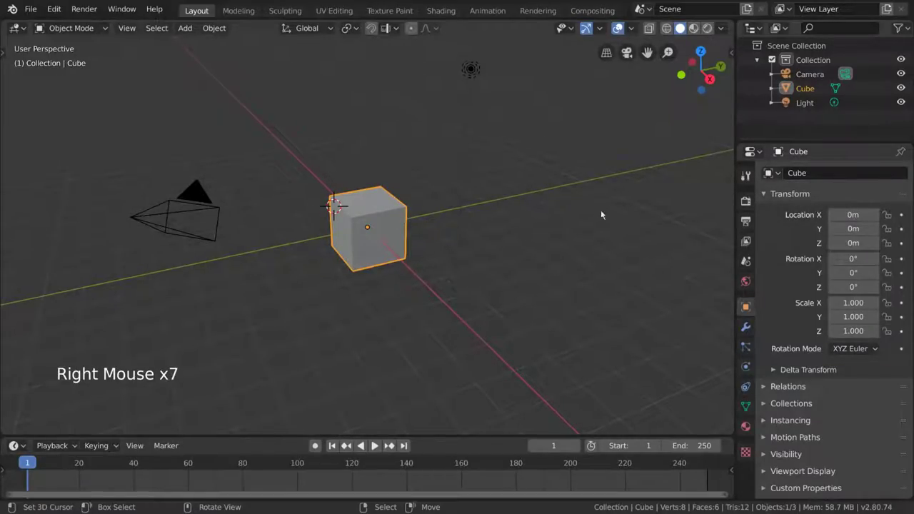
Place the 3D cursor in the empty space between the camera and the cube, then deselect and reselect the cube
key("w")
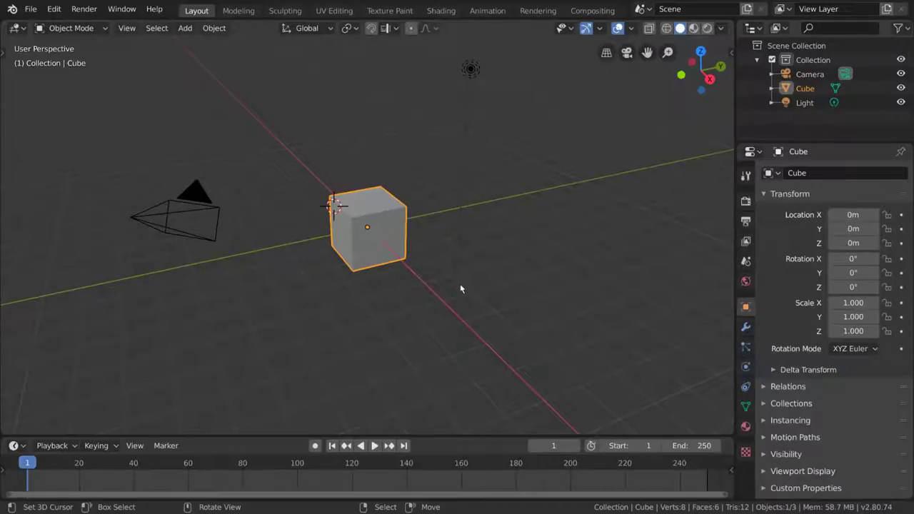
left_click(279, 268)
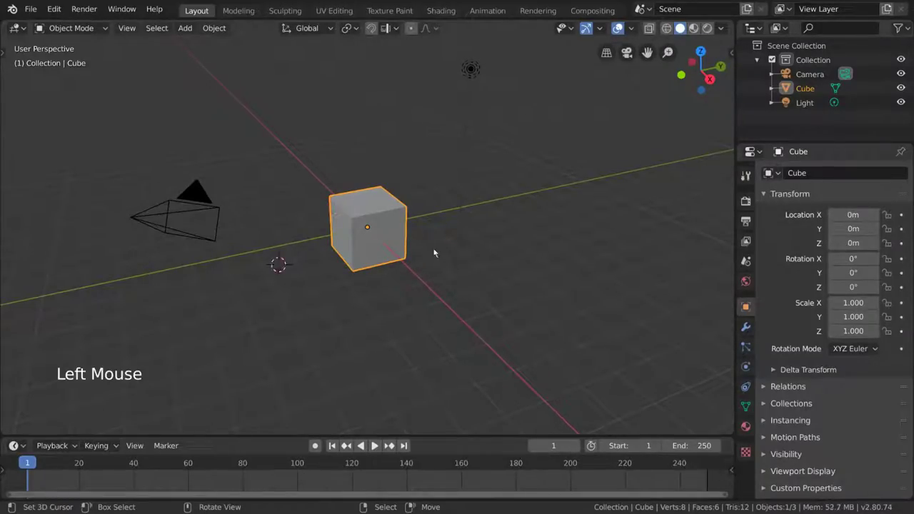
right_click(493, 242)
right_click(398, 245)
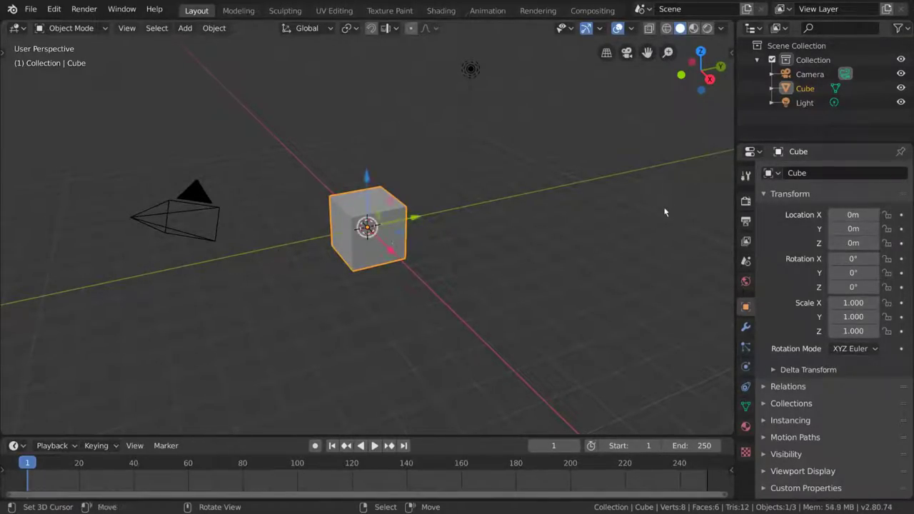
Move the light down beside the cube, then slide the cube along the Y axis to about -2.06 m
right_click(470, 150)
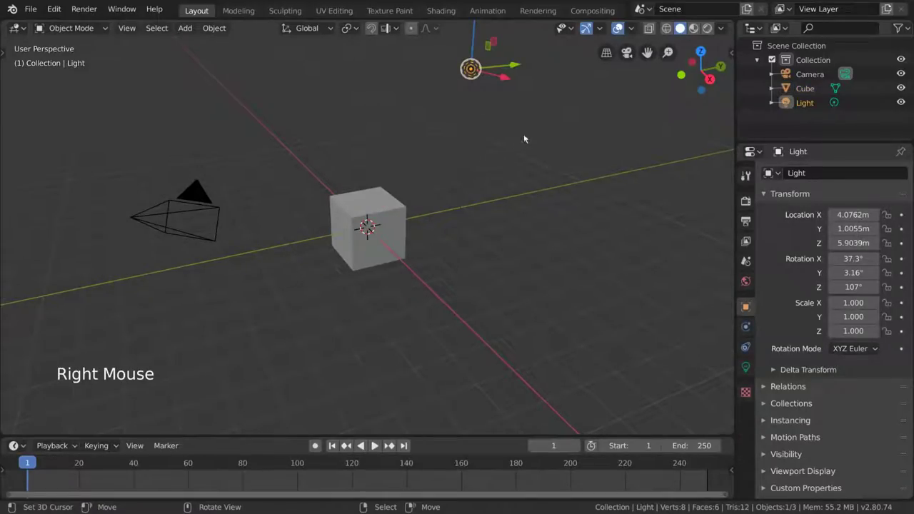
left_click_drag(524, 139, 516, 235)
right_click(376, 225)
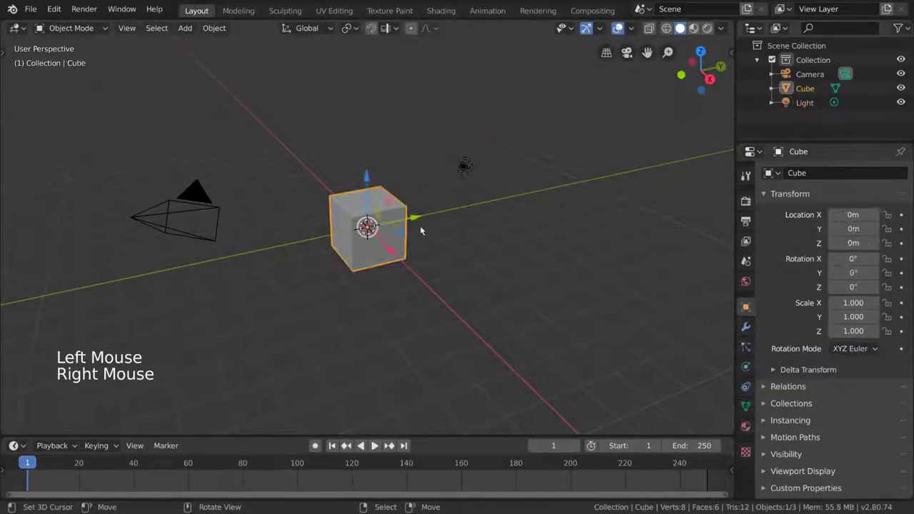
left_click_drag(416, 217, 369, 235)
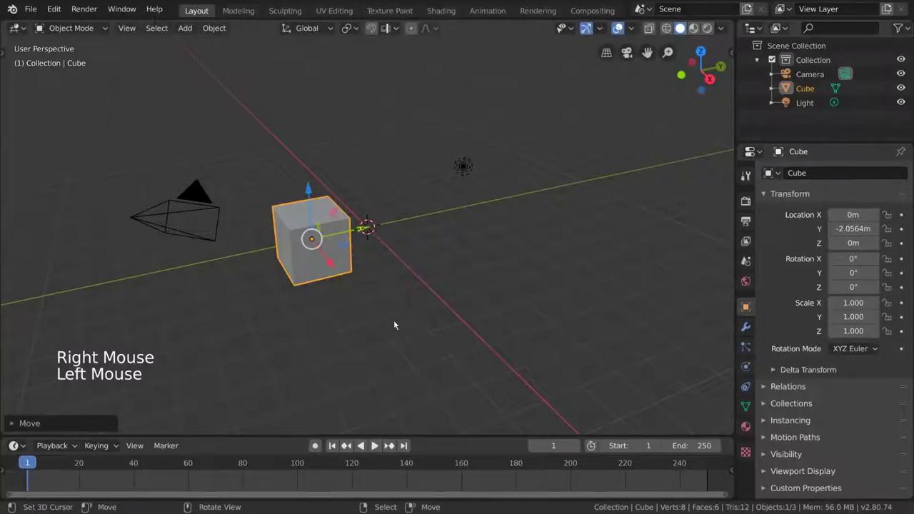
Move the cube freely up behind the 3D cursor, then select the camera and move it as well
left_click_drag(394, 325, 431, 256)
right_click(214, 207)
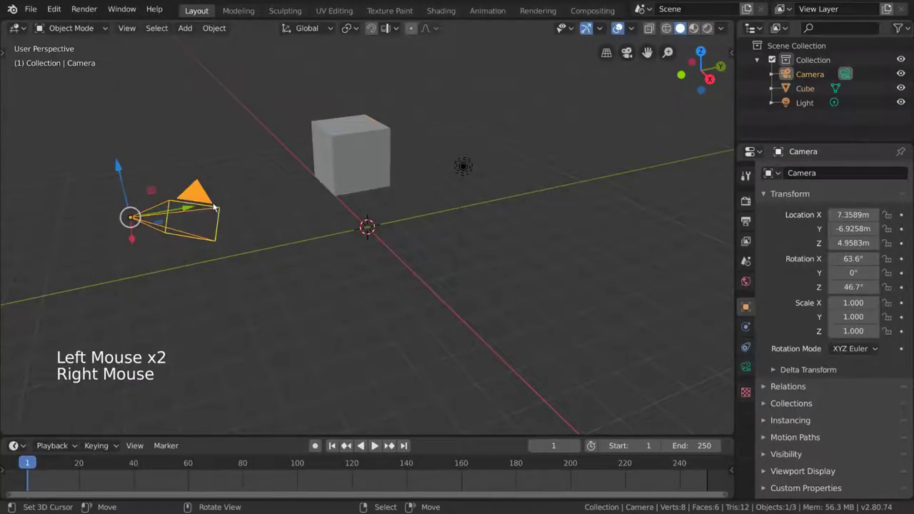
left_click_drag(200, 318, 257, 330)
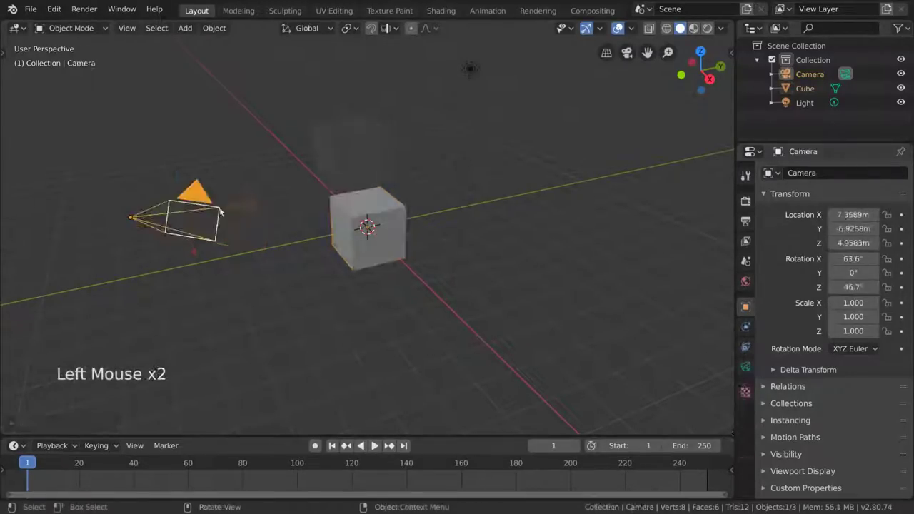
Activate the Move tool and move the camera to about X 7.55 m, Y -5.94 m, Z 5.41 m
key("t")
left_click(25, 110)
key("t")
left_click_drag(247, 273, 304, 243)
Move the cube up beyond the 3D cursor and move the light so that it overlaps the cube in the view
left_click(353, 250)
left_click_drag(352, 299, 405, 250)
left_click(471, 69)
left_click_drag(470, 69, 437, 188)
left_click(404, 187)
left_click(407, 177)
Move the camera in front of the cube and try selecting among the overlapping objects
left_click(200, 181)
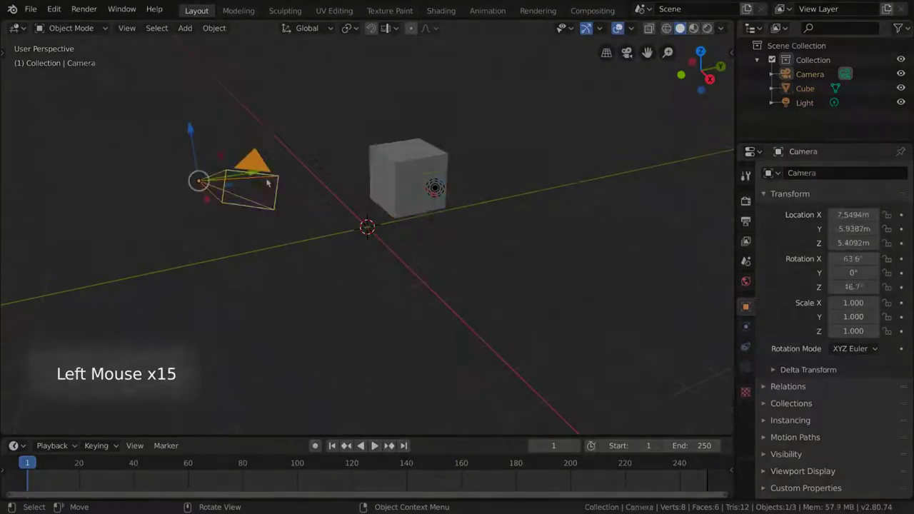
left_click_drag(200, 180, 431, 192)
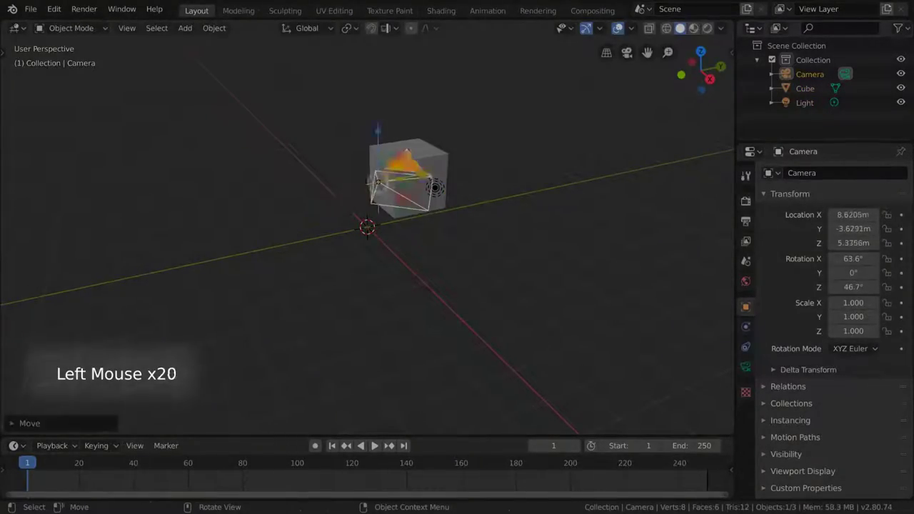
left_click(414, 170)
left_click_drag(409, 172, 408, 166)
left_click(407, 166)
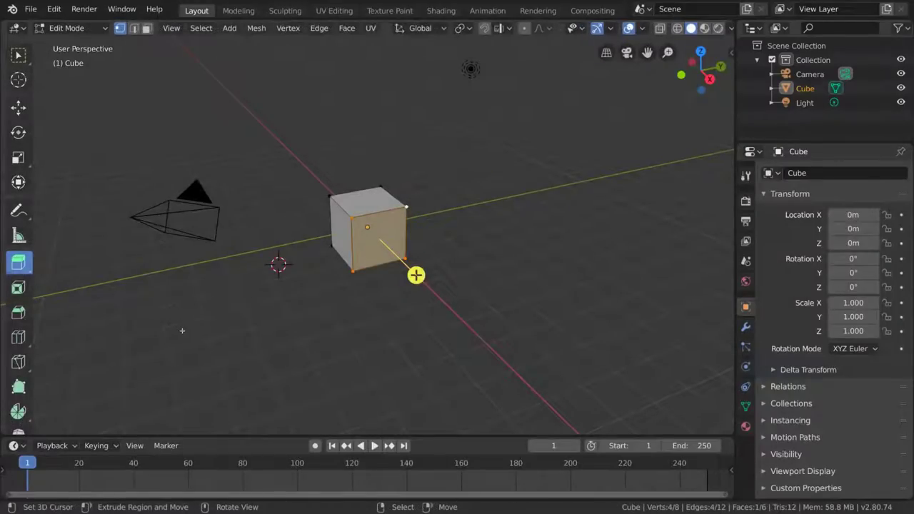
Activate the Loop Cut tool on the cube, switch to face selection and select the +X face and the top face in turn
left_click(19, 337)
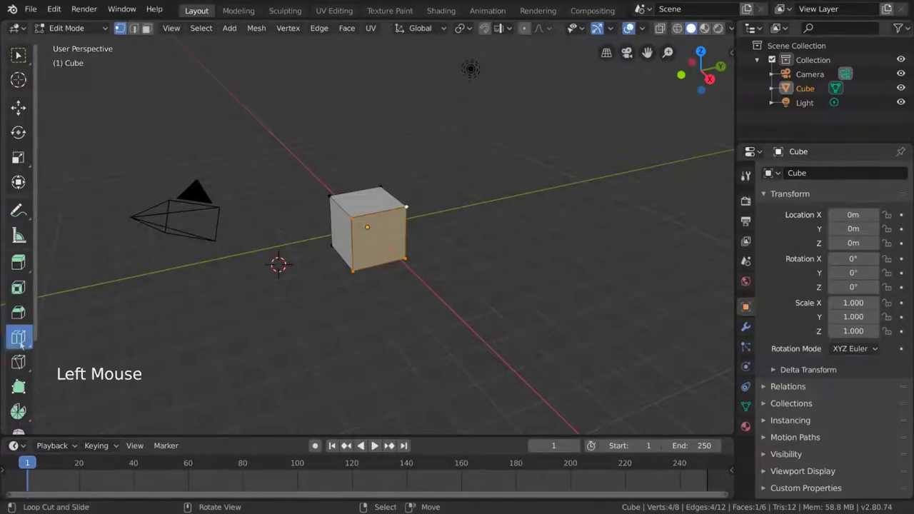
right_click(381, 208)
key("3")
right_click(389, 245)
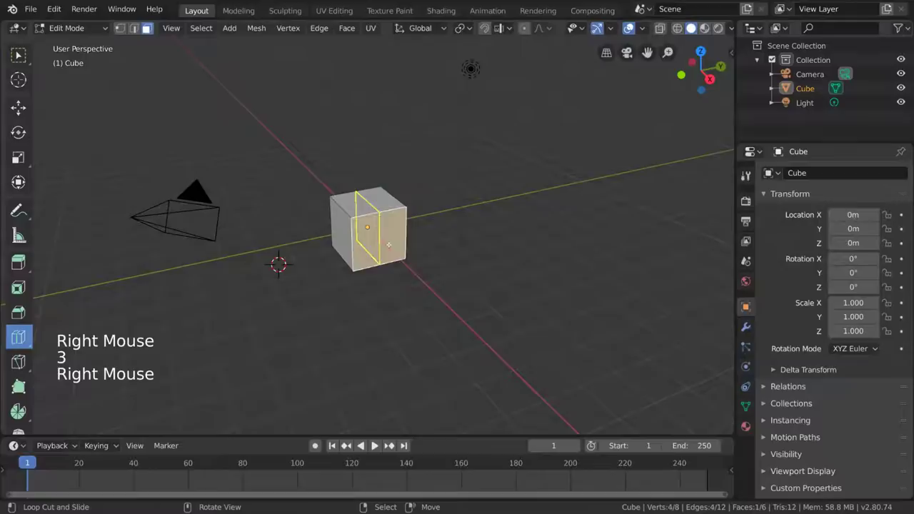
right_click(358, 199)
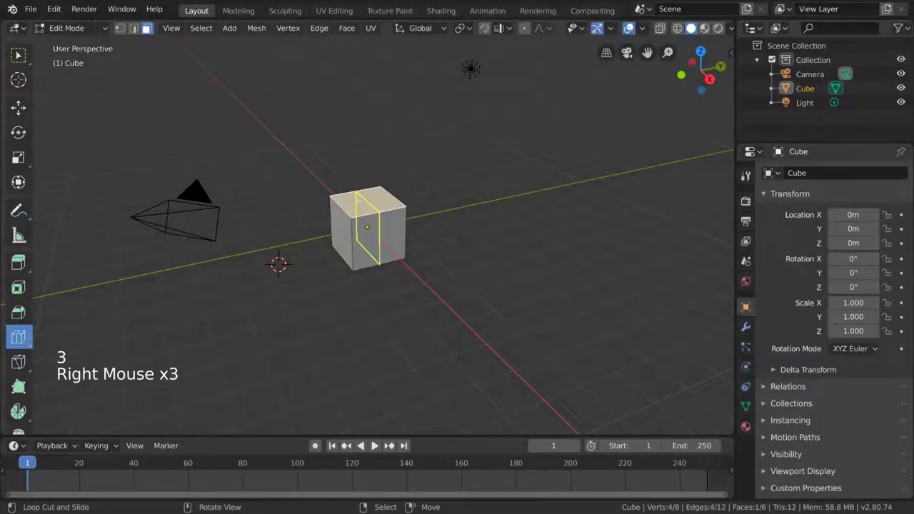
Add a loop cut through the middle of the cube's top and +X faces, then select the +X face's vertical edge farthest from the camera
left_click(357, 199)
right_click(397, 236)
right_click(398, 237)
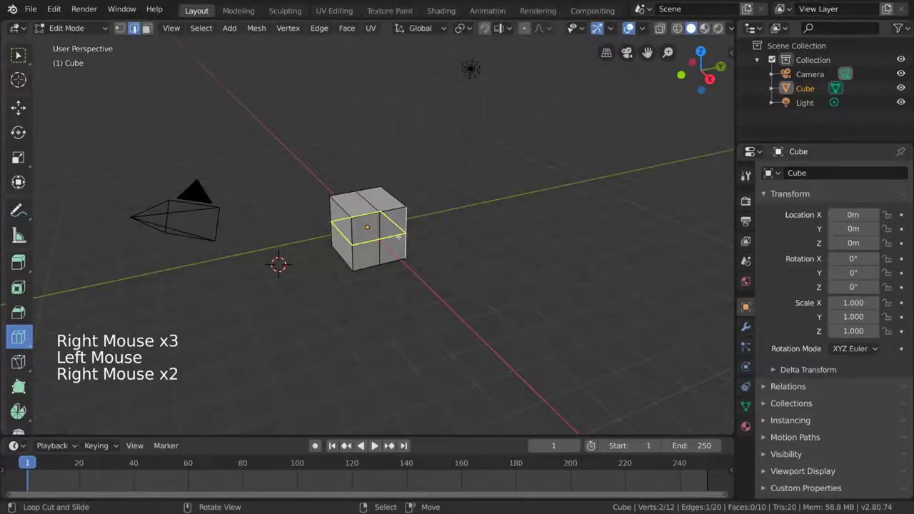
Switch back to face selection and select both halves of the +X face in turn, then the camera-side half of the top face
key("3")
right_click(399, 236)
right_click(364, 217)
right_click(352, 206)
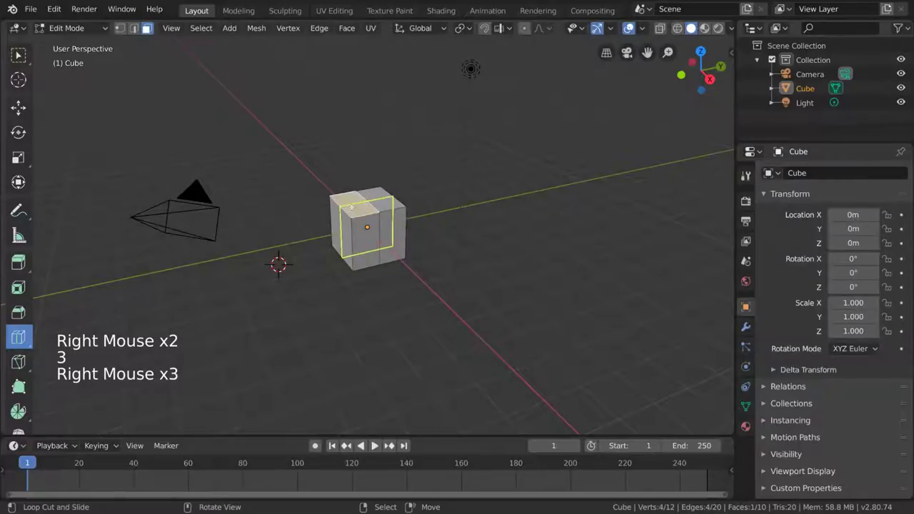
Select the cube's camera-side face, then one half of the +X face, and extend the selection to both halves of the +X face
right_click(337, 239)
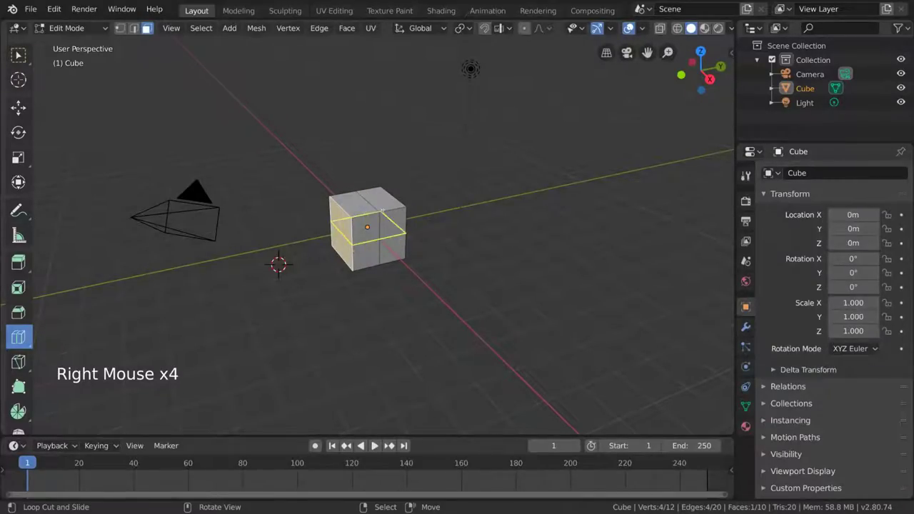
right_click(372, 252)
right_click(390, 247)
right_click(393, 236, "shift")
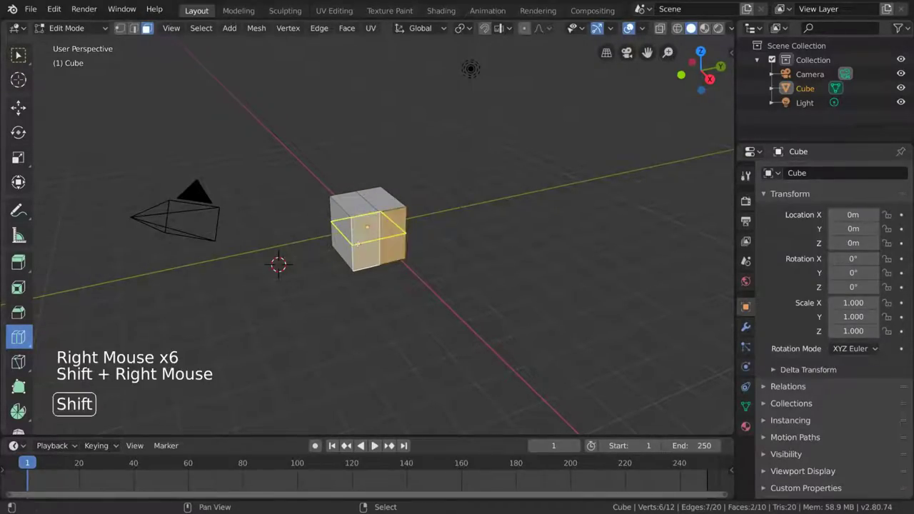
right_click(393, 236, "shift")
Switch the character's body mesh GEO-Body.001 from Object Mode to Weight Paint mode
middle_click_drag(624, 288, 508, 215)
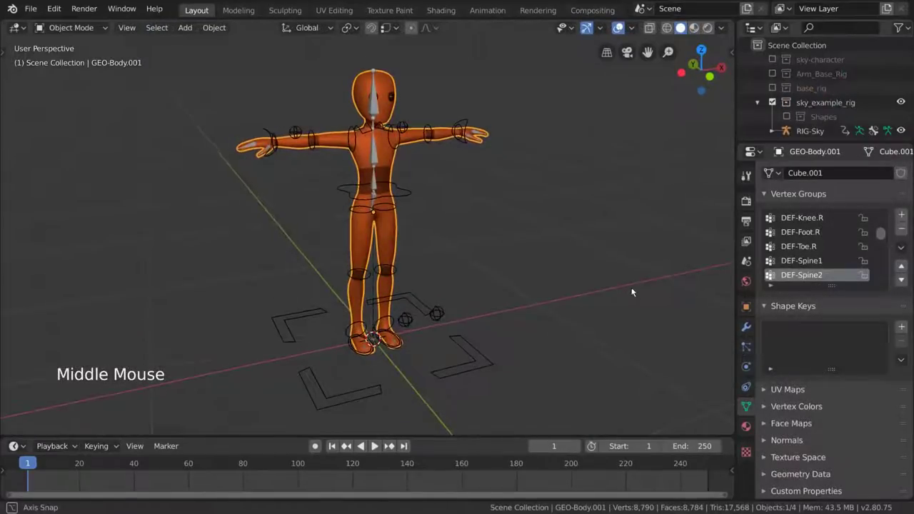
scroll(558, 261, "up", 1)
left_click(100, 28)
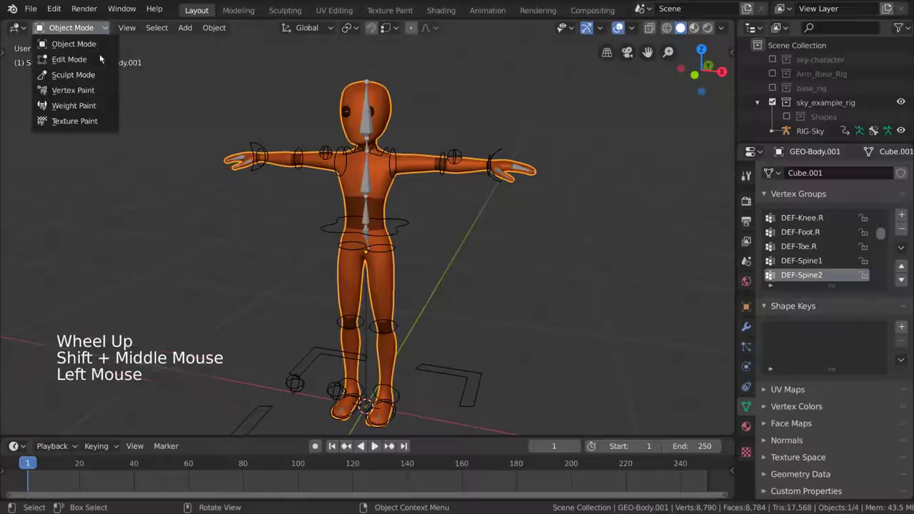
left_click(77, 105)
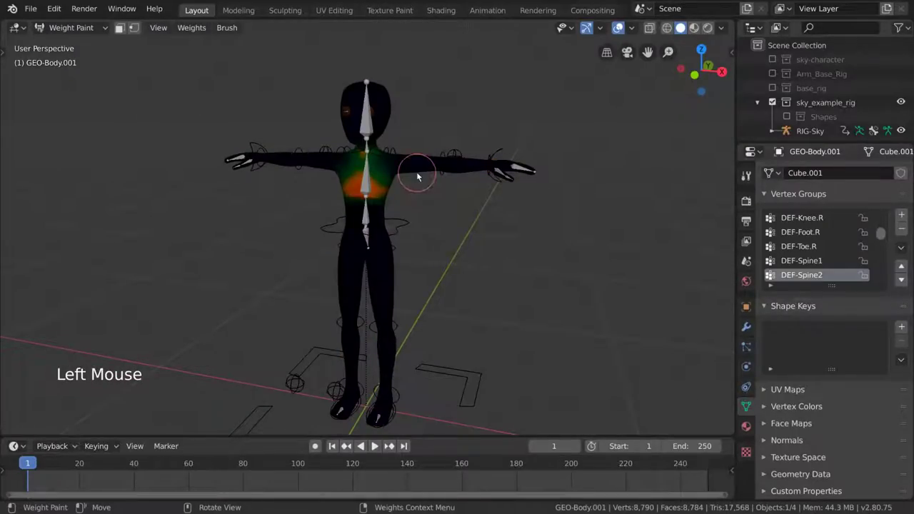
Try weight painting over the character's left arm with selection masking enabled, then undo the strokes and the masking
left_click(119, 27)
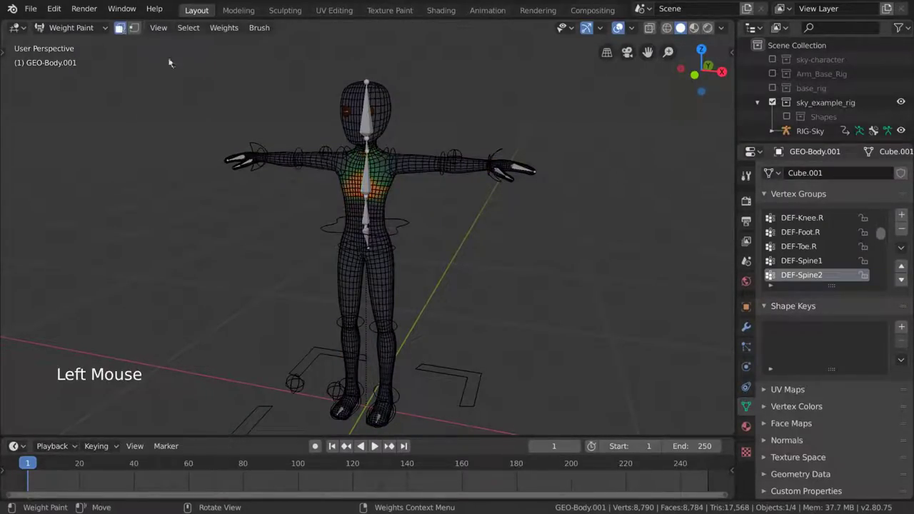
left_click(427, 172)
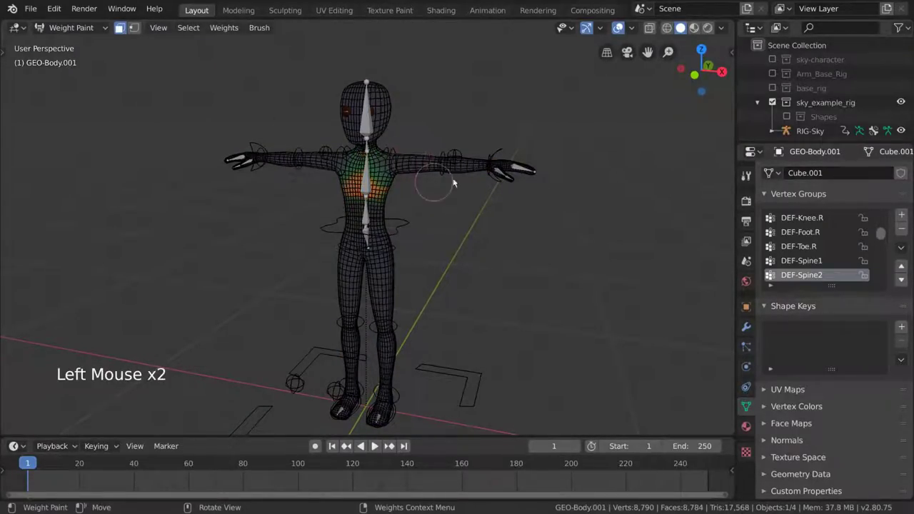
left_click(130, 28)
left_click_drag(378, 160, 473, 165)
key("ctrl+z")
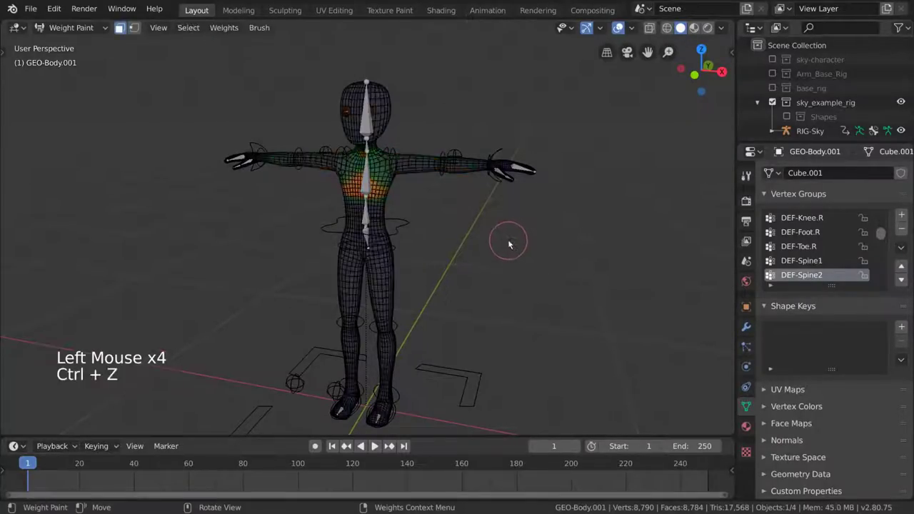
key("ctrl+z")
middle_click_drag(448, 206, 450, 212)
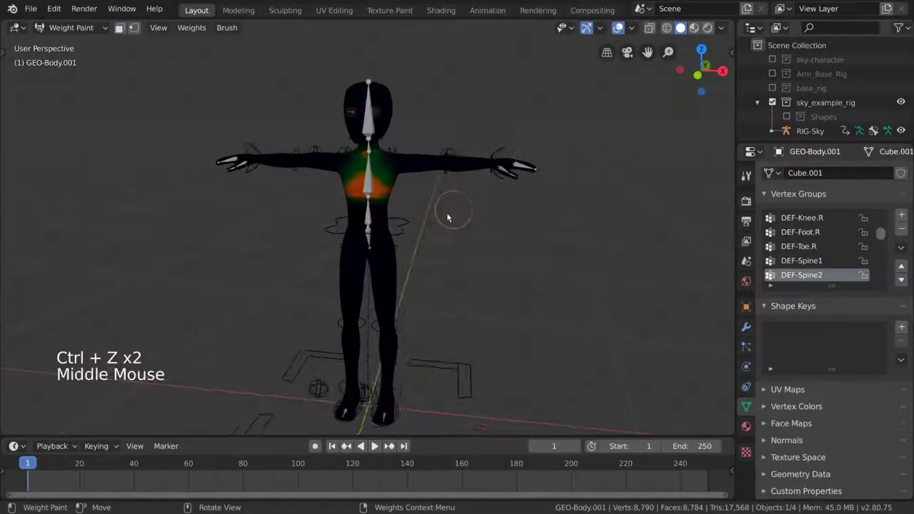
Return to Object Mode and select the RIG-Sky armature together with the body mesh, keeping the body active
key("ctrl+Tab")
left_click(131, 135)
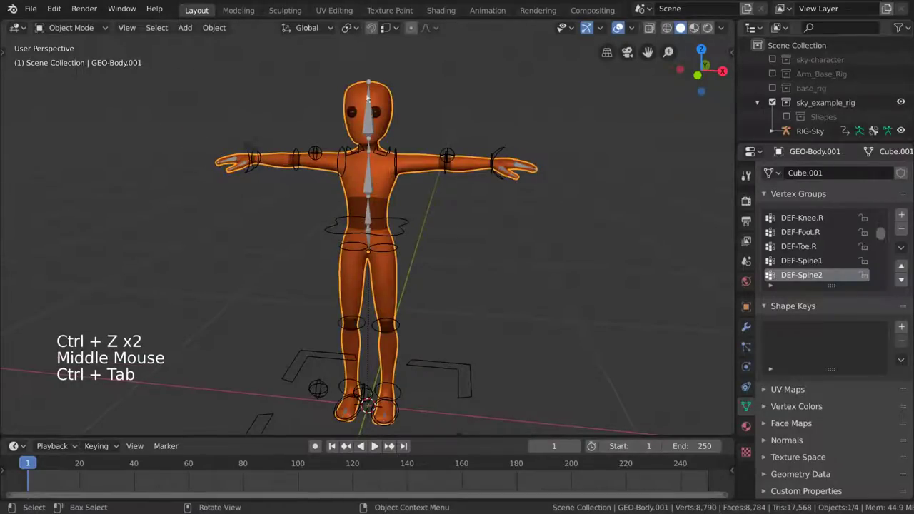
left_click(368, 97)
left_click(425, 168, "shift")
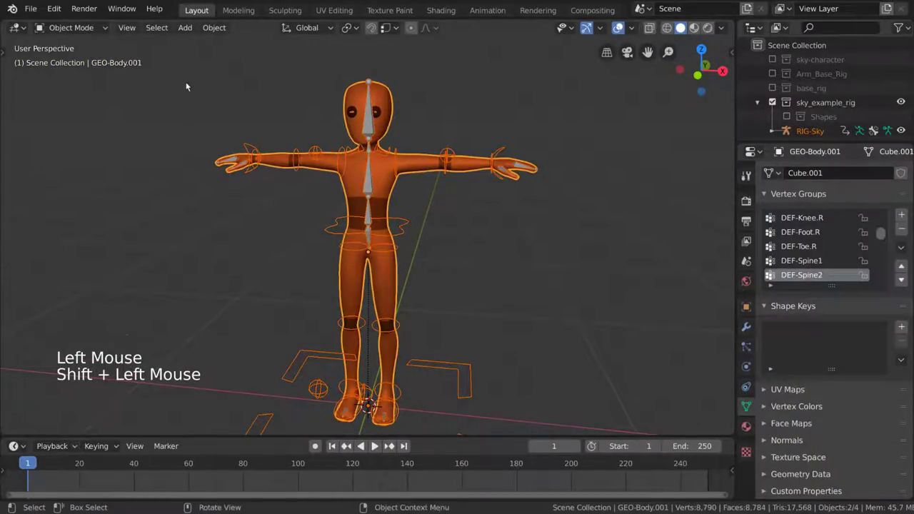
Re-enter Weight Paint mode and select the DEF-Head bone, followed by the DEF-Spine2 bone
key("ctrl+Tab")
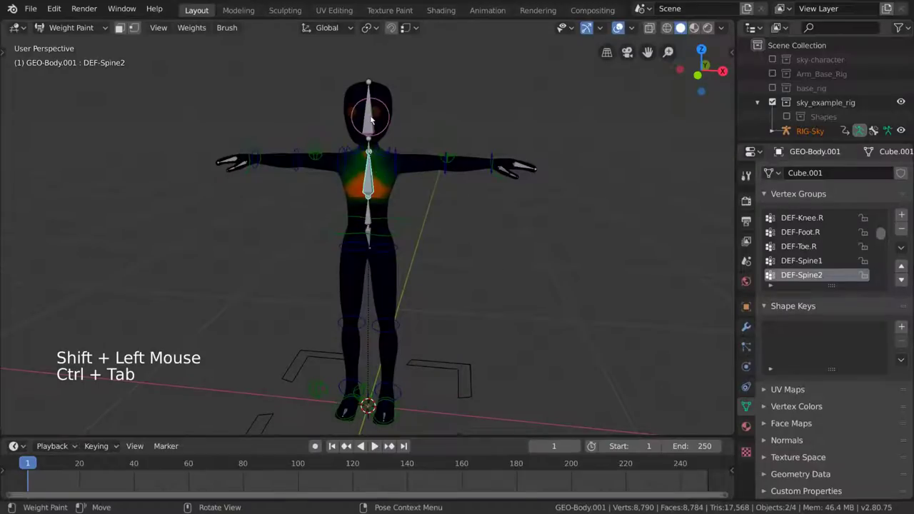
left_click(370, 121, "ctrl")
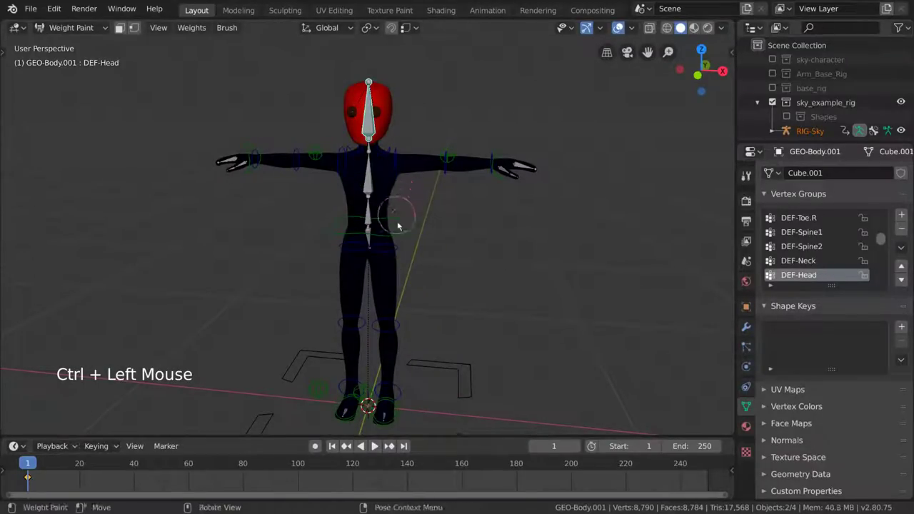
left_click(374, 189, "ctrl")
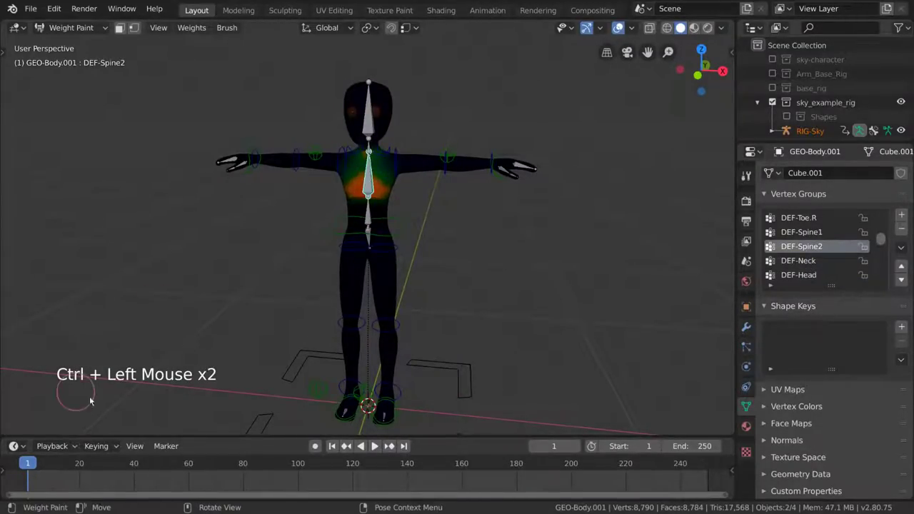
Try weight painting across the waist around the lower spine bone with DEF-Spine2 active, then undo the strokes
middle_click_drag(357, 296, 362, 264)
scroll(363, 255, "up", 3)
left_click(368, 201)
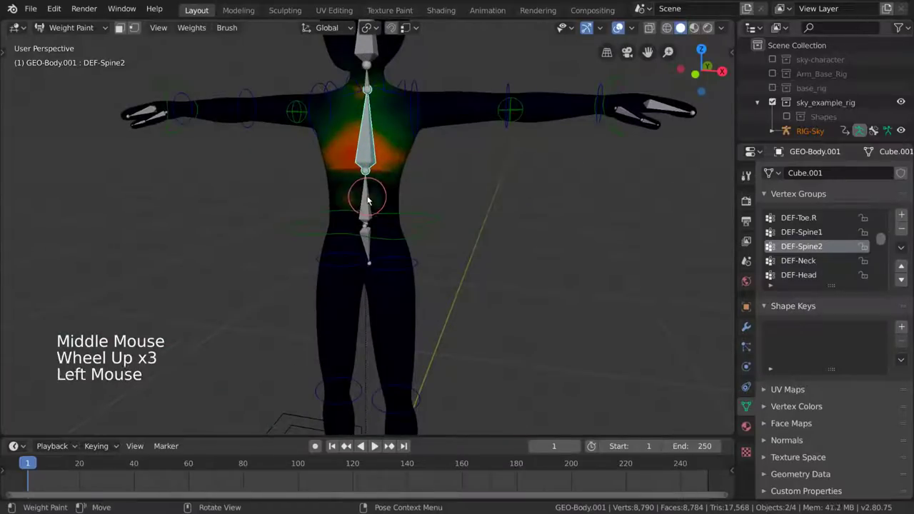
scroll(433, 190, "up", 7)
left_click(365, 143)
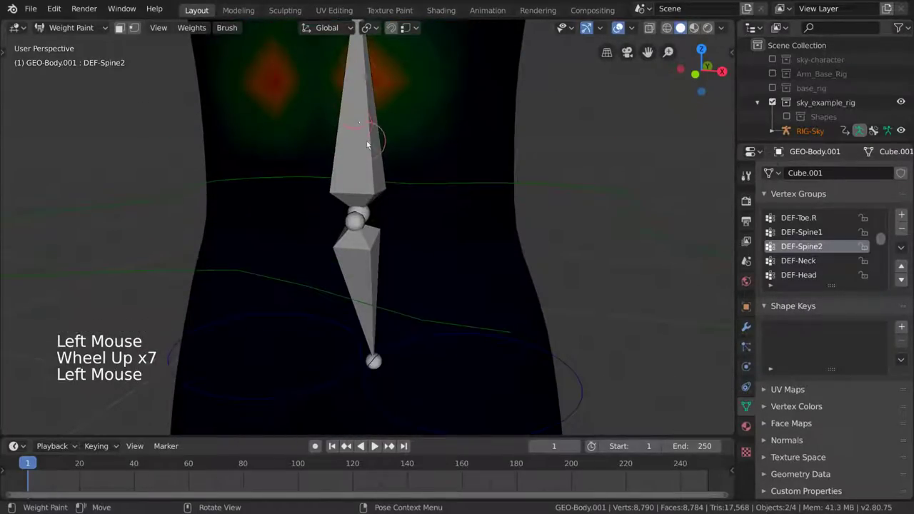
mouse_move(367, 145)
left_mouse_down()
mouse_move(345, 165)
mouse_move(330, 158)
left_mouse_up()
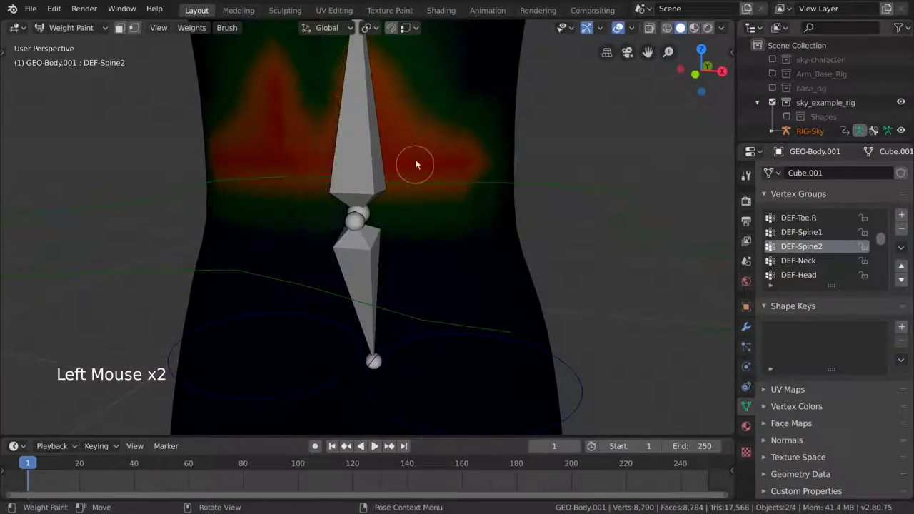
scroll(482, 187, "down", 3)
key("ctrl+z")
key("ctrl+z")
key("ctrl+z")
mouse_move(469, 196)
middle_mouse_down()
mouse_move(459, 188)
mouse_move(510, 193)
middle_mouse_up()
key("ctrl+z")
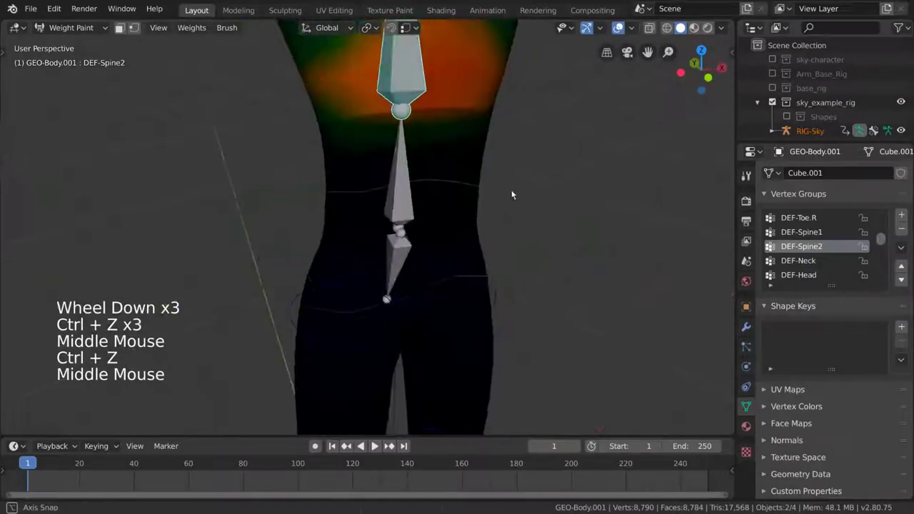
Select the DEF-Spine1, DEF-Spine2 and DEF-Head bones in turn
scroll(435, 178, "down", 2)
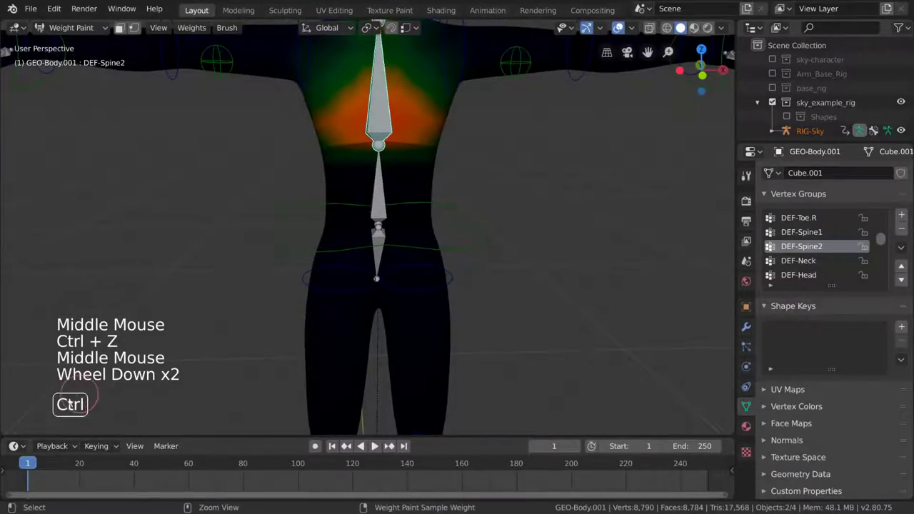
left_click(380, 187, "ctrl")
scroll(458, 167, "down", 2)
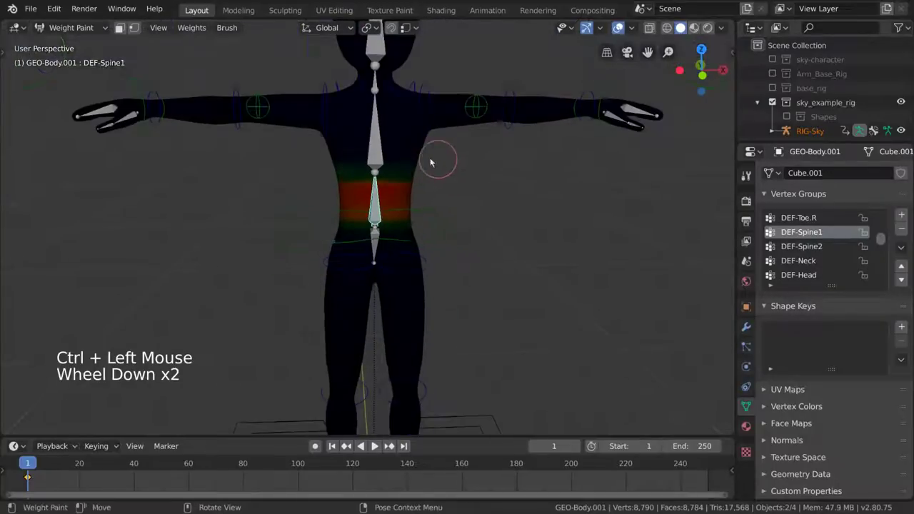
left_click(366, 159, "ctrl")
middle_click_drag(361, 93, 400, 212, "shift")
left_click(362, 147, "ctrl")
Enable face selection masking and select a mirrored pair of faces on the character's chest
scroll(436, 170, "down", 1)
left_click(125, 29)
left_click(386, 214, "ctrl")
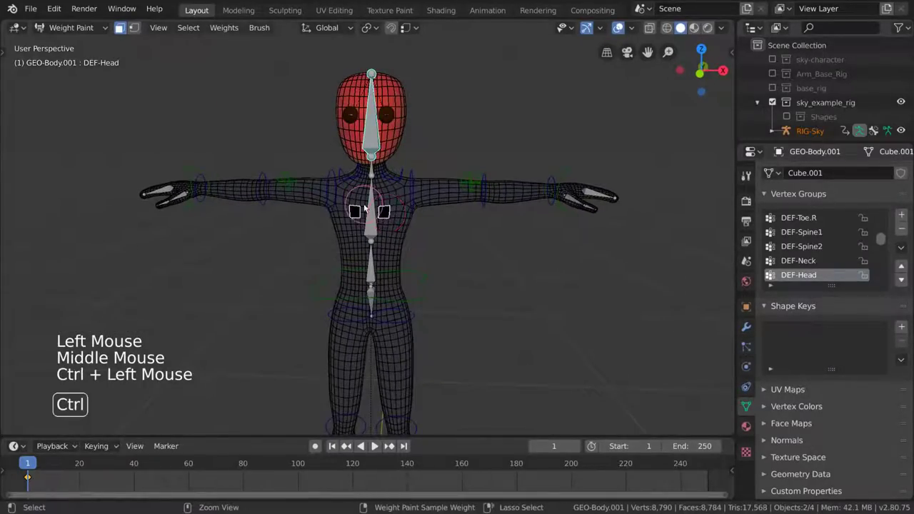
left_click(386, 206, "ctrl")
left_click(379, 204, "ctrl")
Extend the masked selection with more faces on the upper chest, both sides of the ribs and the middle of the waist
left_click(373, 200, "shift")
left_click(393, 222, "shift")
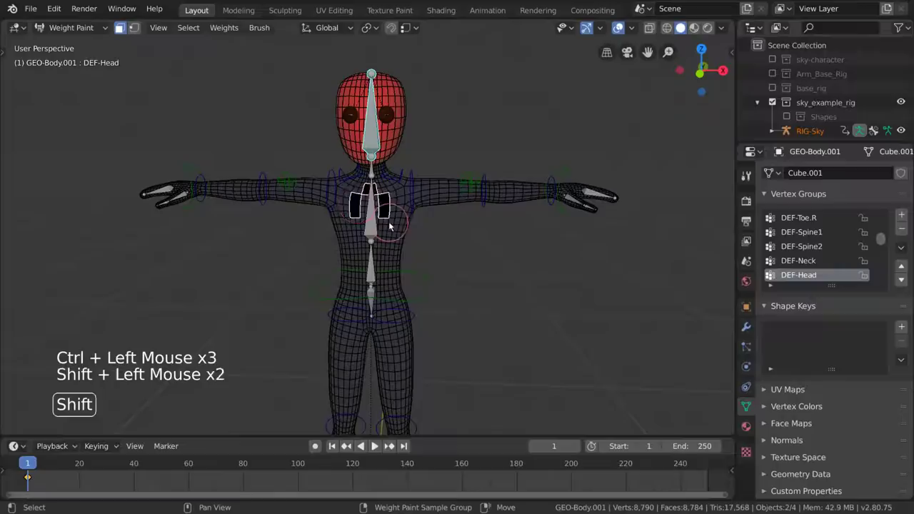
left_click(347, 224, "shift")
left_click(365, 244, "shift")
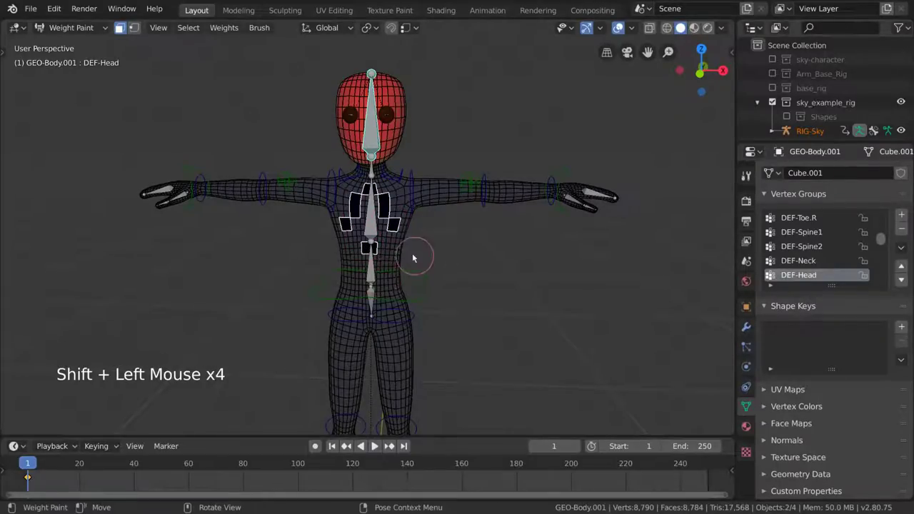
Replace the selection with a pair of upper chest faces, then a pair on the ribs, picking the DEF-Shoulder.L bone along the way
middle_click(400, 246)
scroll(388, 238, "down", 1)
scroll(389, 237, "up", 4)
left_click(403, 185, "ctrl")
left_click(401, 184, "ctrl")
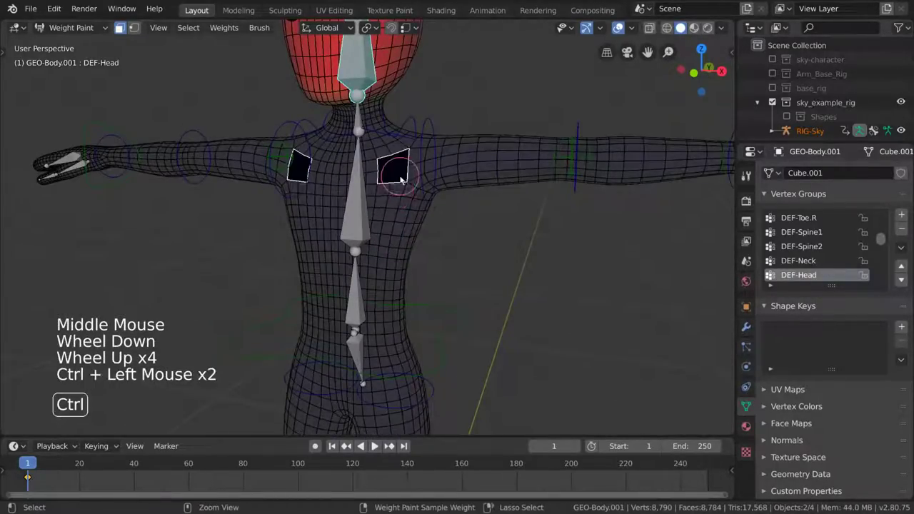
left_click(399, 180, "ctrl")
left_click(397, 233, "ctrl")
left_click(398, 233, "ctrl")
middle_click_drag(397, 231, 410, 242)
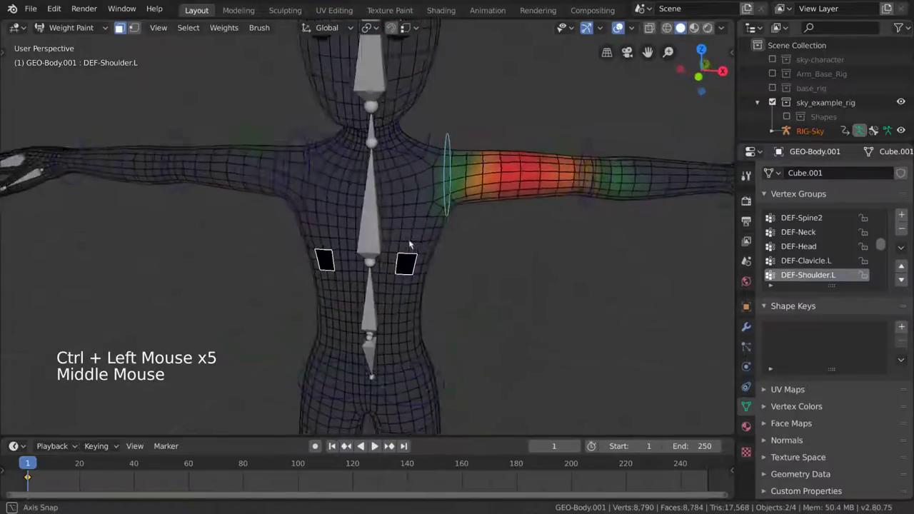
Turn off face selection masking and set Select With to Right in the Keymap preferences
scroll(456, 232, "down", 2)
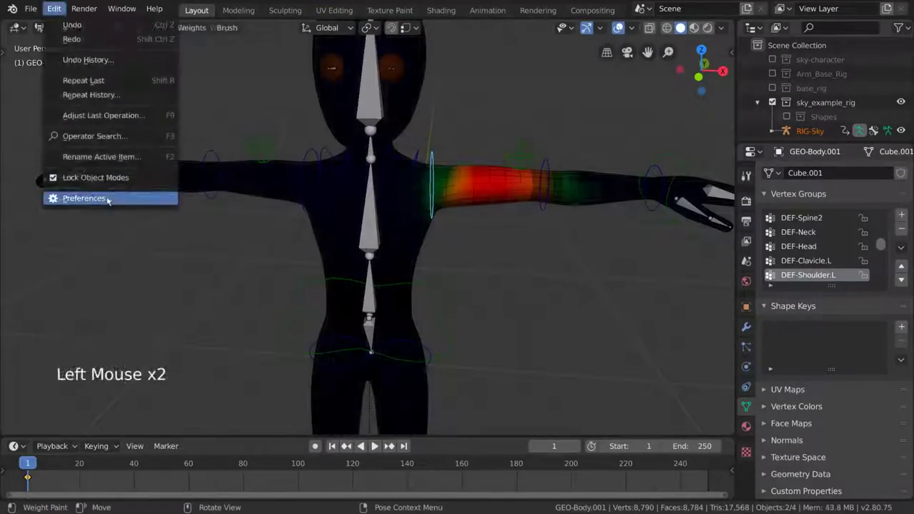
left_click(60, 198)
left_click(224, 83)
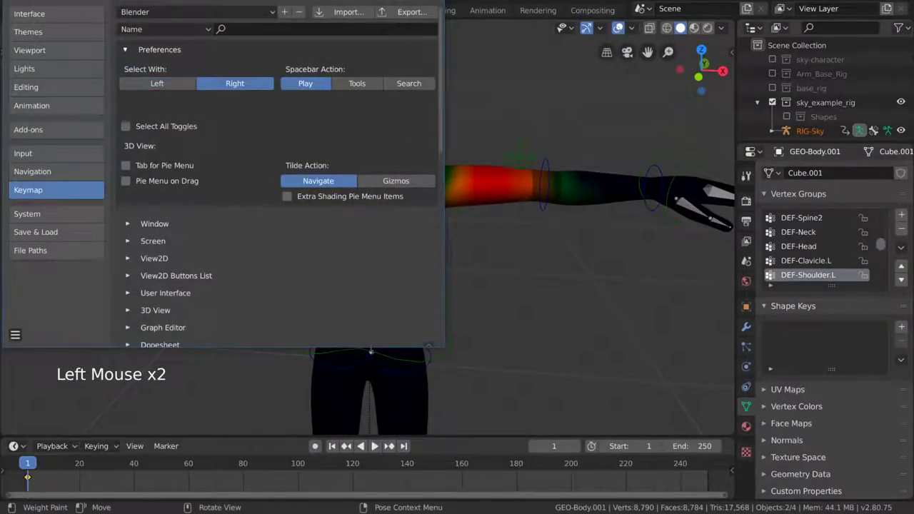
left_click(457, 154)
Select the DEF-Elbow.L bone, the left wrist bone, the left shoulder bone and DEF-Clavicle.L in turn
scroll(460, 168, "down", 2)
right_click(484, 189)
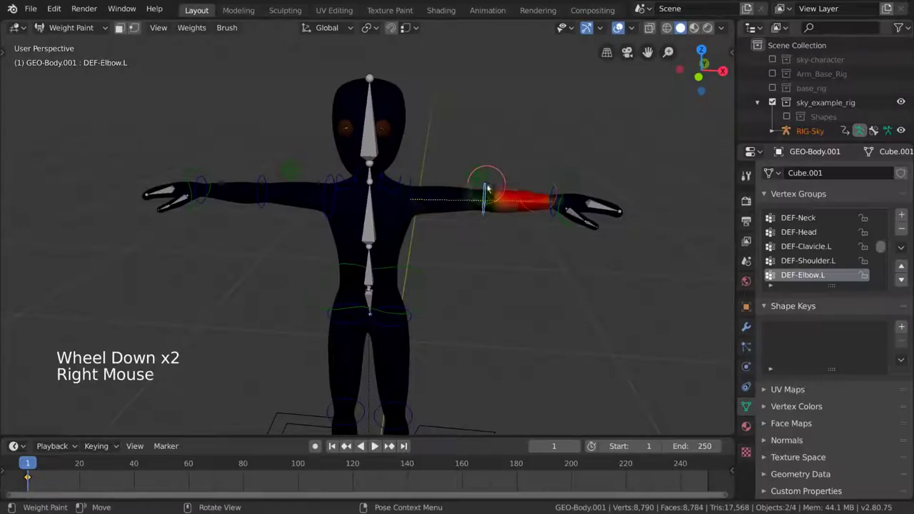
right_click(548, 196)
right_click(413, 186)
right_click(405, 183)
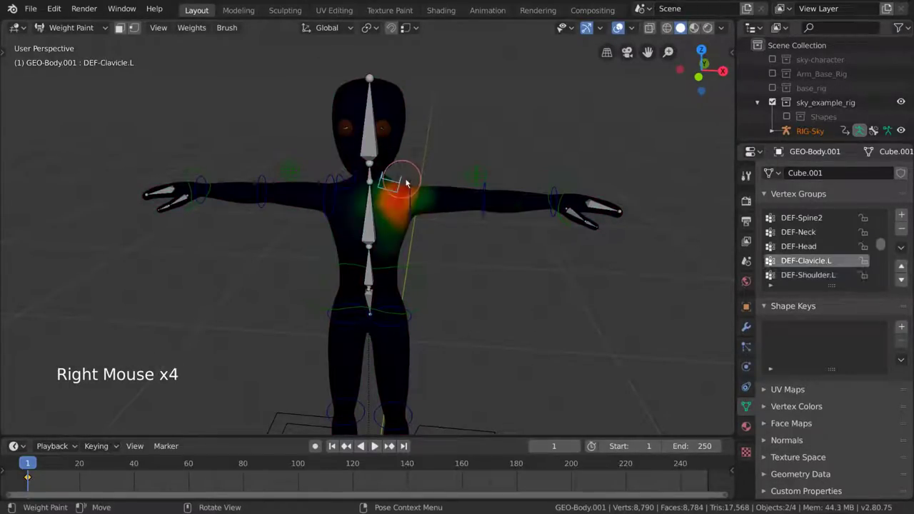
Paint DEF-Clavicle.L weight along the left upper arm, then select DEF-Shoulder.L and paint its weight from the upper arm towards the chest
middle_click(405, 183)
left_click_drag(414, 192, 458, 190)
scroll(509, 175, "up", 4)
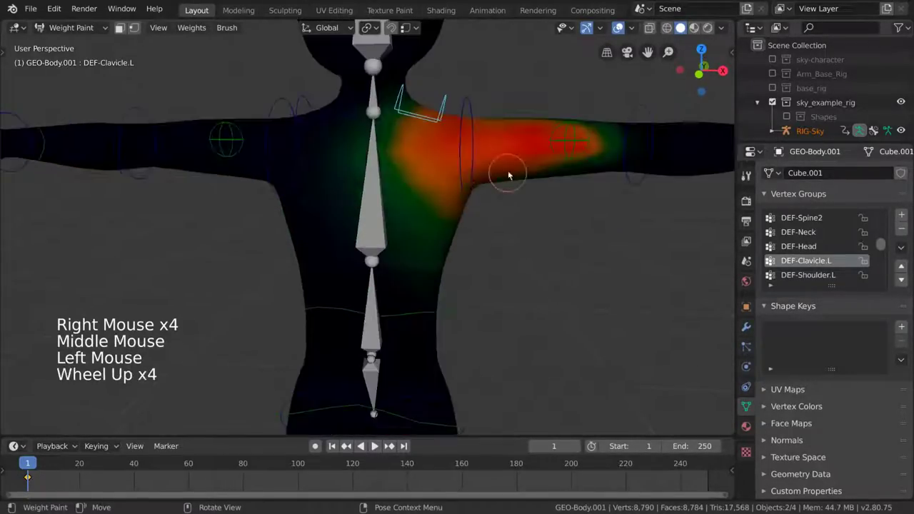
right_click(470, 153)
left_click_drag(464, 146, 429, 139)
scroll(536, 233, "down", 3)
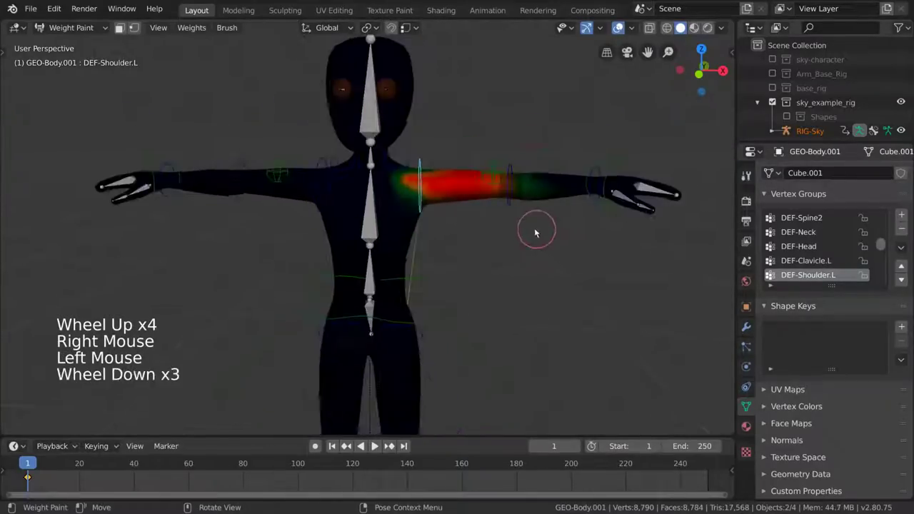
Switch the body mesh from Weight Paint to Texture Paint mode
mouse_move(535, 233)
middle_mouse_down()
mouse_move(482, 227)
mouse_move(371, 186)
middle_mouse_up()
left_click(71, 27)
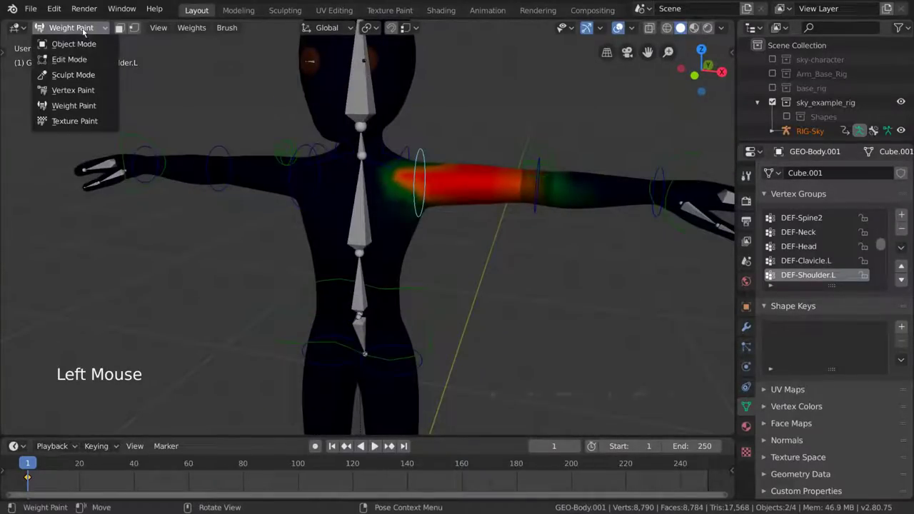
left_click(81, 121)
middle_click_drag(478, 204, 478, 206, "shift")
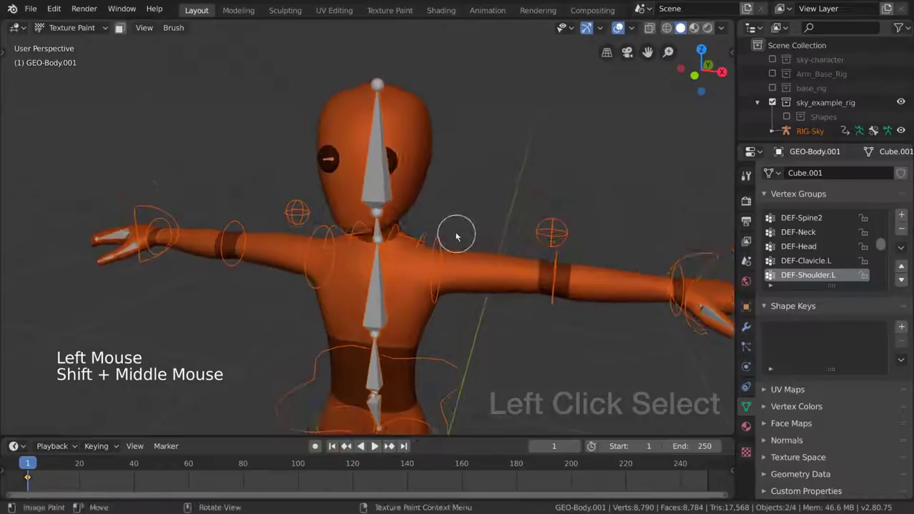
middle_click_drag(457, 235, 435, 214)
Enable face selection masking in Texture Paint mode and try selecting faces on the side of the head
left_click(120, 27)
middle_click_drag(400, 188, 415, 203)
key("alt")
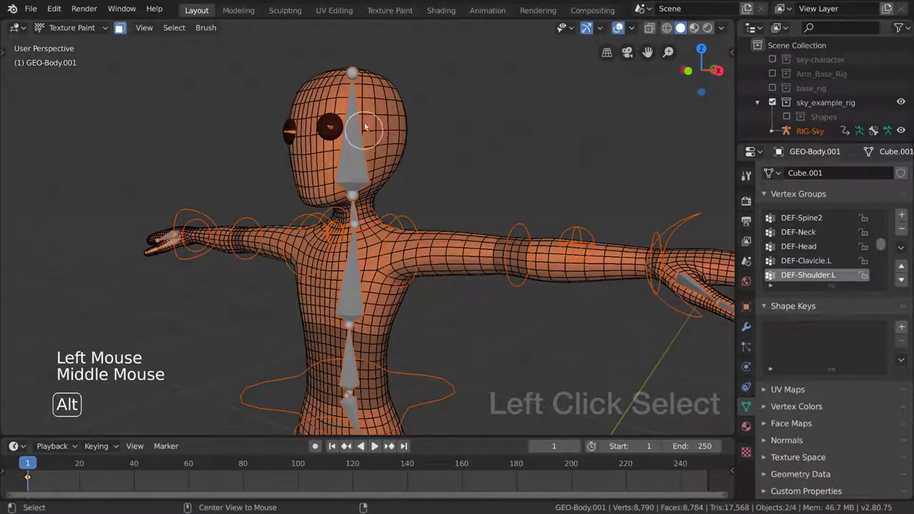
left_click_drag(365, 127, 343, 128, "alt")
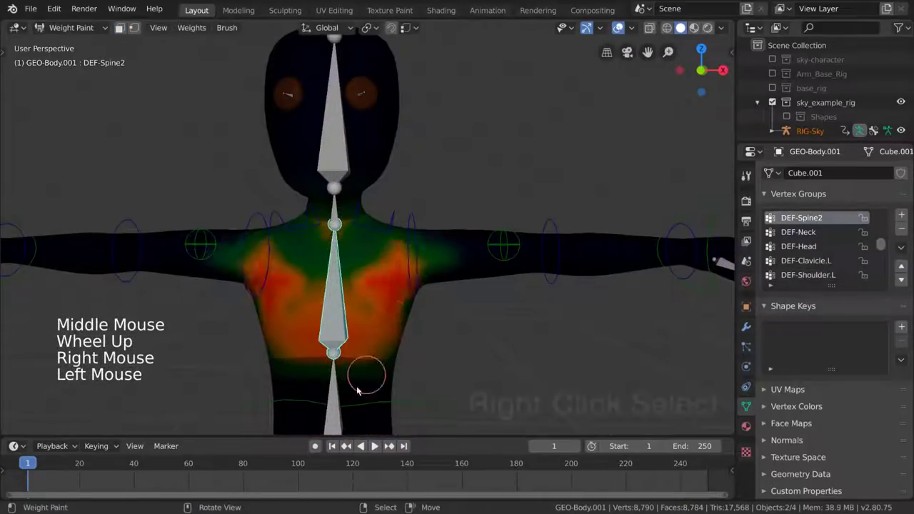
Select DEF-Spine1 and paint its weight up the centre of the chest, then select DEF-Shoulder.L and paint from the shoulder towards the chest
right_click(333, 393)
mouse_move(335, 391)
left_mouse_down()
mouse_move(363, 373)
mouse_move(338, 346)
left_mouse_up()
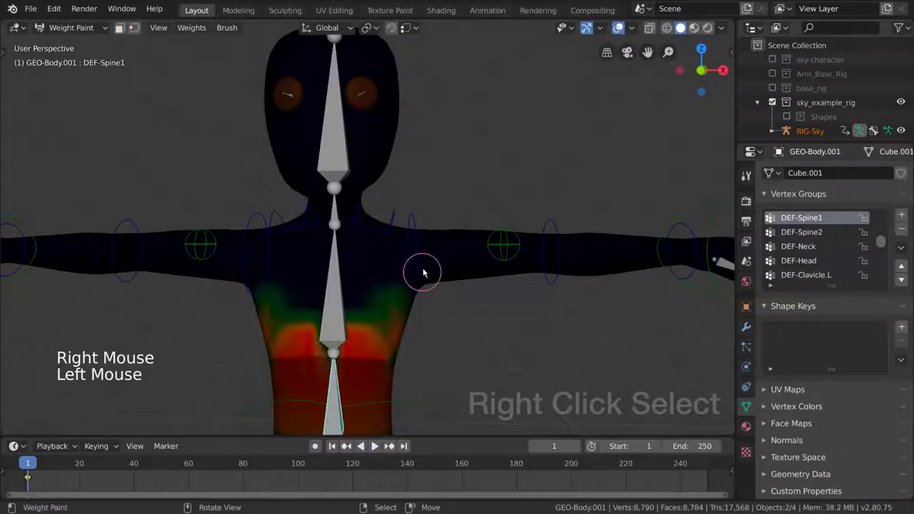
right_click(417, 236)
mouse_move(425, 271)
left_mouse_down()
mouse_move(434, 286)
mouse_move(346, 300)
left_mouse_up()
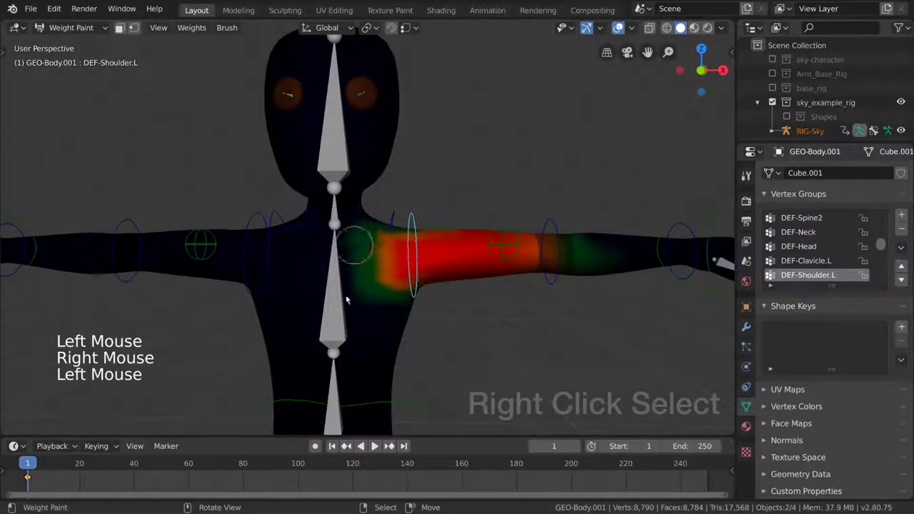
Select DEF-Elbow.L and paint its weight towards the shoulder, then select DEF-Clavicle.L and paint its weight along the left arm
right_click(563, 261)
left_click_drag(571, 259, 481, 270)
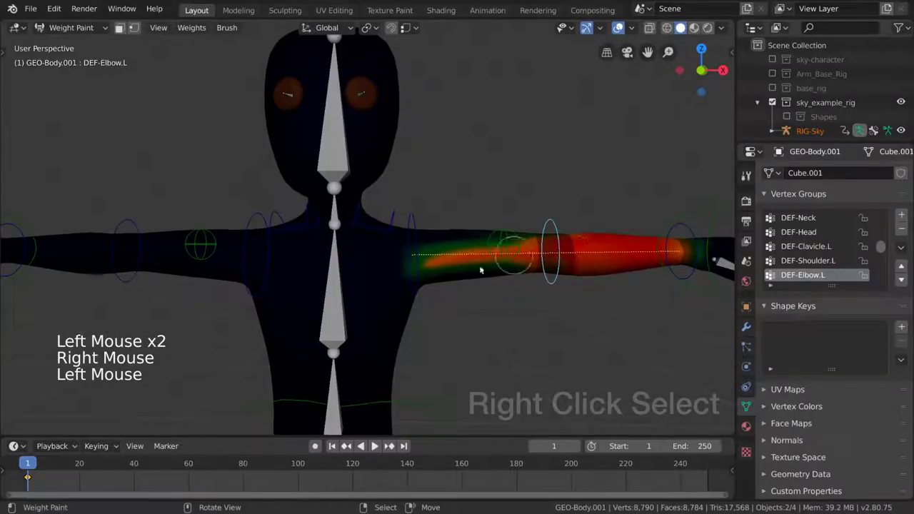
right_click(392, 213)
mouse_move(376, 214)
left_mouse_down()
mouse_move(424, 276)
mouse_move(555, 241)
left_mouse_up()
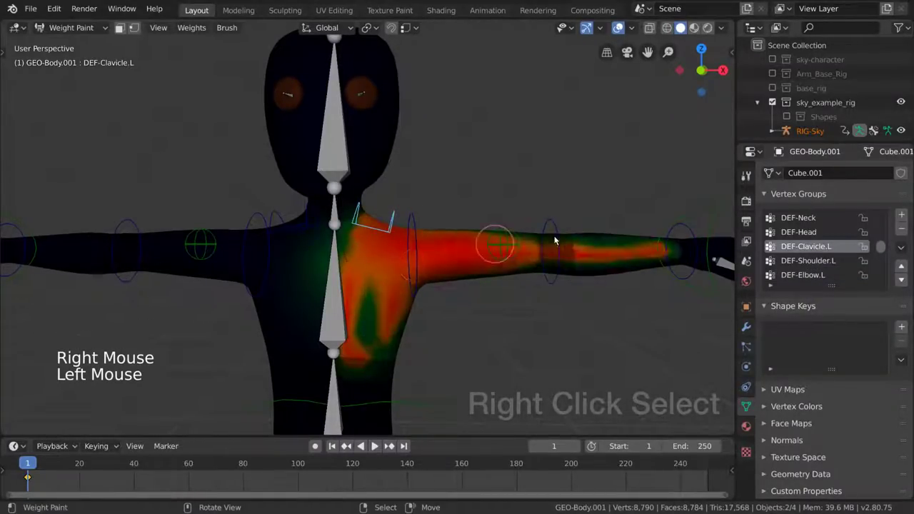
scroll(498, 288, "down", 4)
scroll(474, 314, "up", 3)
mouse_move(473, 289)
middle_mouse_down()
mouse_move(474, 314)
mouse_move(520, 301)
middle_mouse_up()
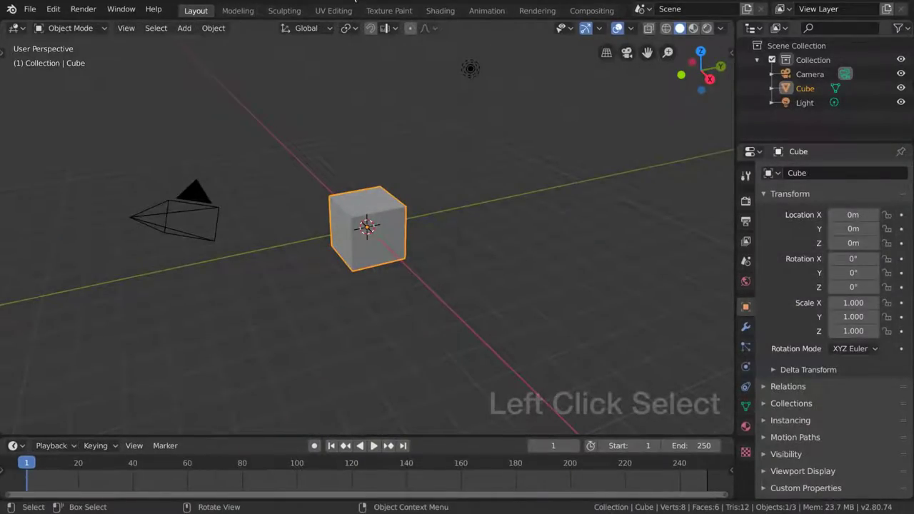
Put the default cube in Edit Mode with Extrude Region as the active tool and face selection enabled
key("Tab")
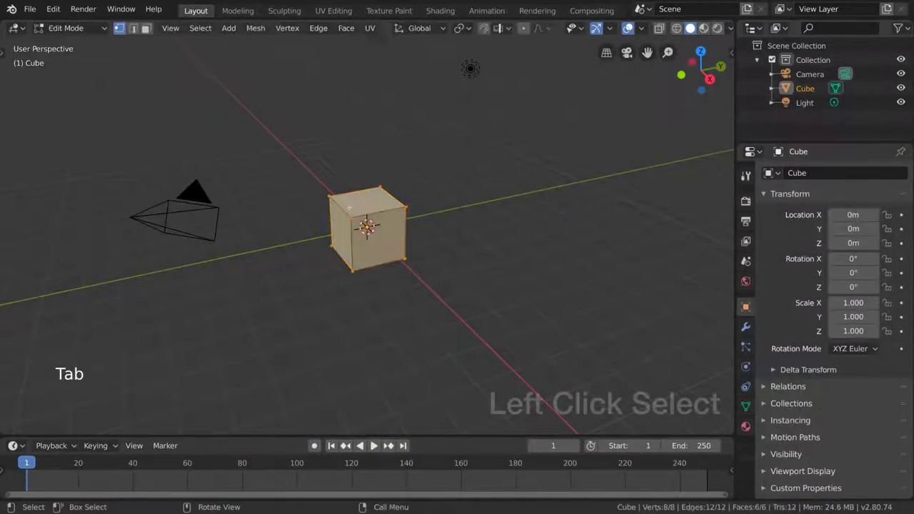
key("t")
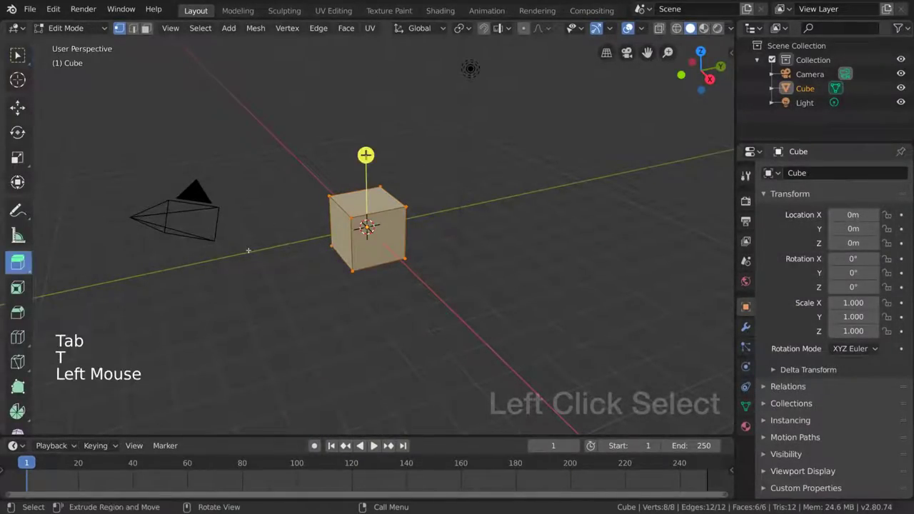
key("t")
key("3")
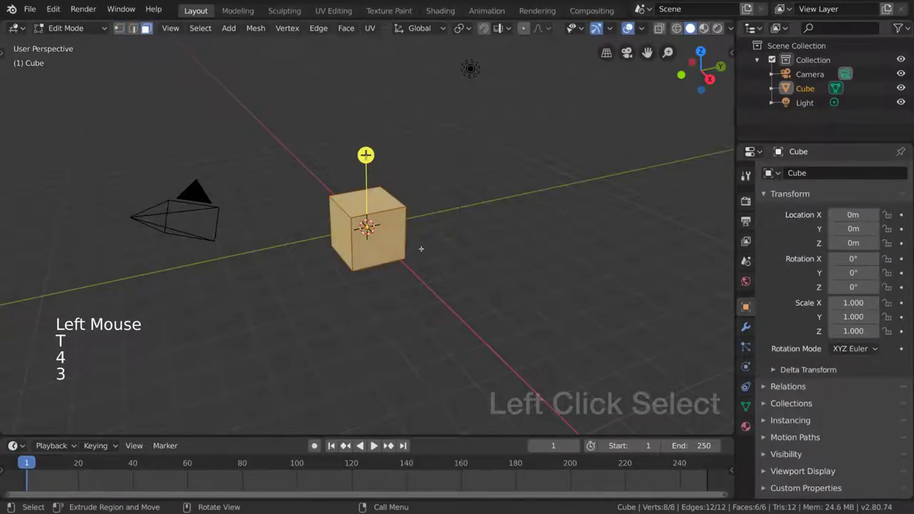
Extrude the cube's +X face forward twice, then extrude the top face of the end block upward
left_click(380, 245)
left_click_drag(455, 243, 508, 287)
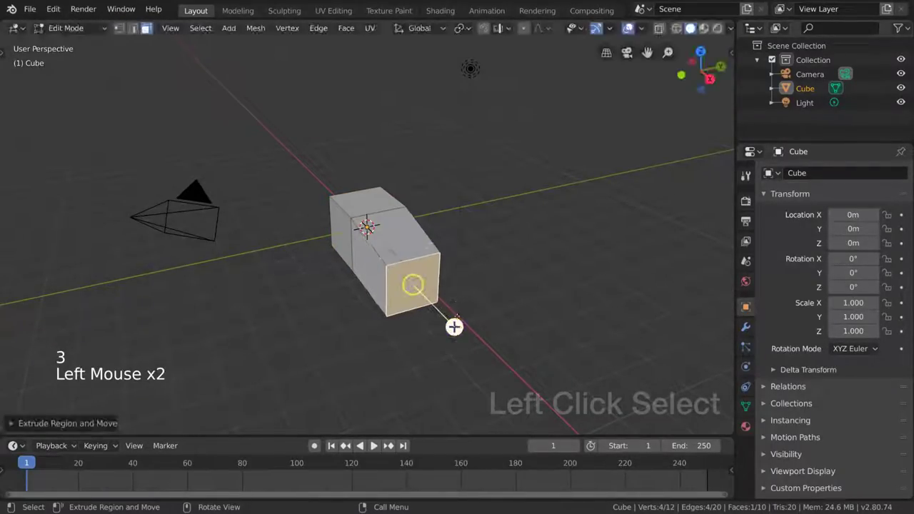
left_click_drag(455, 327, 515, 373)
left_click(440, 280)
left_click_drag(439, 206, 442, 123)
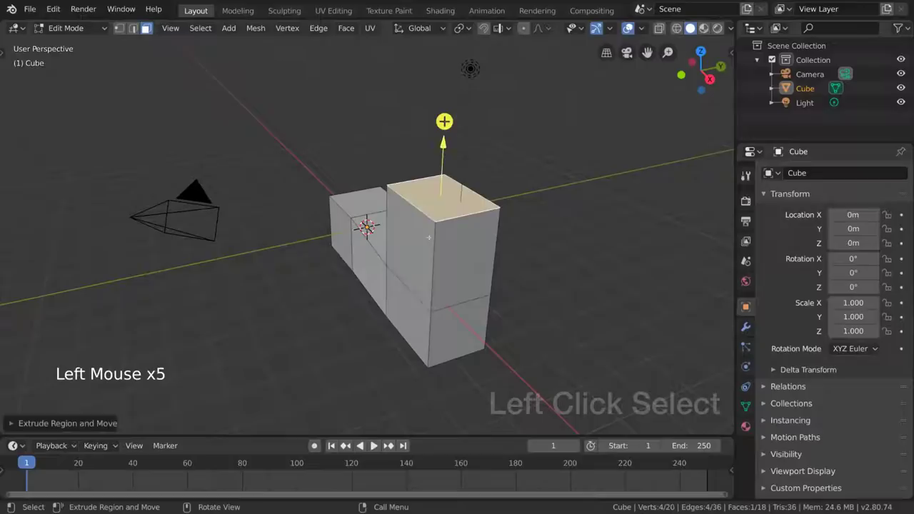
Extrude the −Y side face of the raised end block outward, then extrude the new block's top face upward
left_click(415, 249)
left_click_drag(337, 263, 259, 274)
left_click(368, 207)
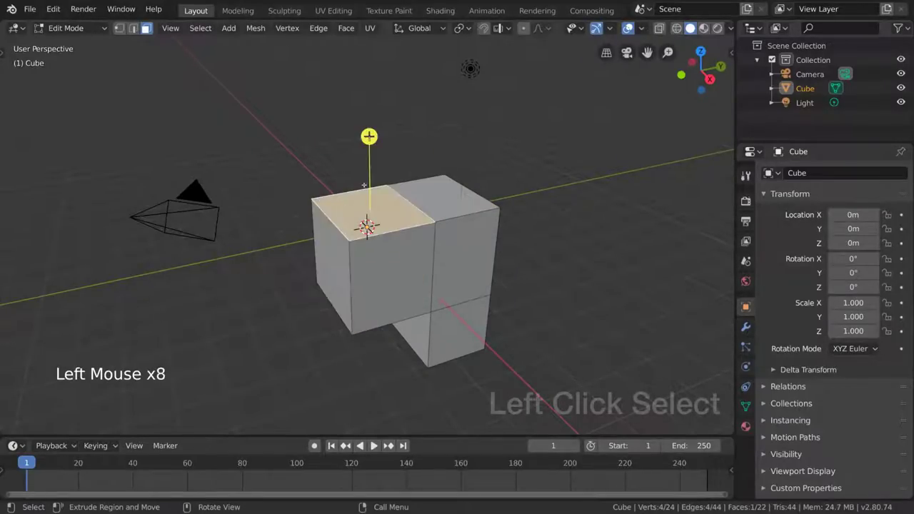
left_click_drag(369, 139, 370, 81)
Extrude the +X face below the tower forward, then extrude the resulting block's −Y side face outward
left_click(415, 336)
left_click(391, 278)
left_click_drag(431, 321, 478, 368)
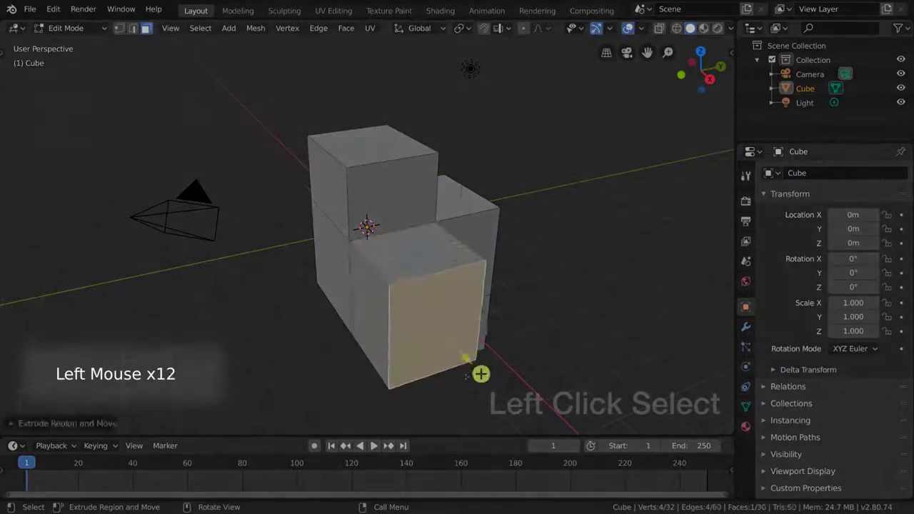
left_click(367, 322)
left_click_drag(367, 321, 213, 374)
Extrude the −Y side face at the tower's base outward and continue extruding diagonally upward
left_click(325, 237)
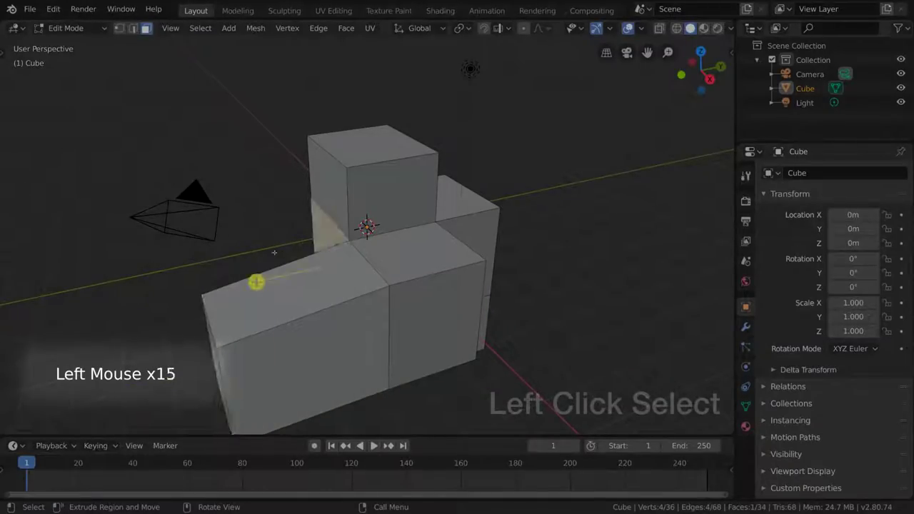
left_click_drag(256, 281, 213, 277)
left_click_drag(274, 155, 172, 74)
Extrude the tower's upper +X face forward, then extrude the top face of that new block upward
left_click(400, 200)
left_click_drag(432, 226, 510, 288)
left_click(446, 187)
left_click_drag(428, 105, 430, 51)
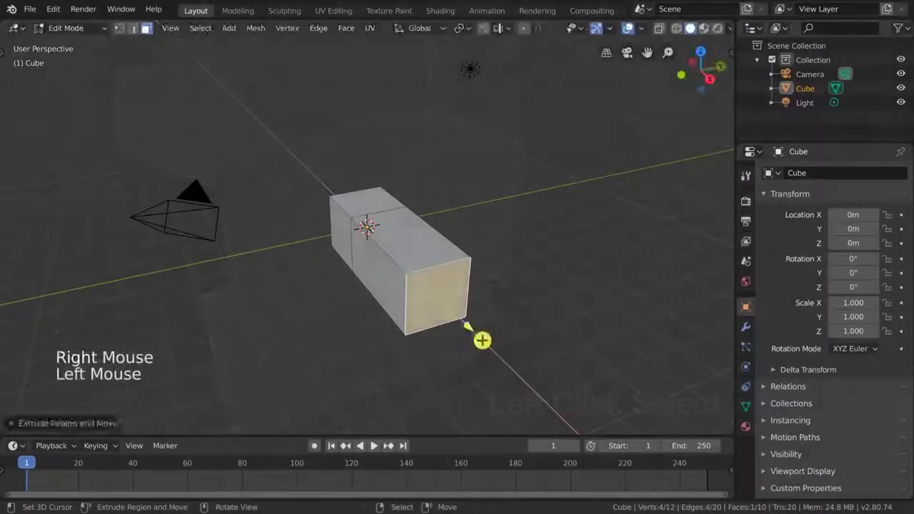
Extrude the top face of the lengthened cube's front block upward, then the raised block's −Y side face outward
right_click(445, 246)
left_click_drag(408, 165, 410, 126)
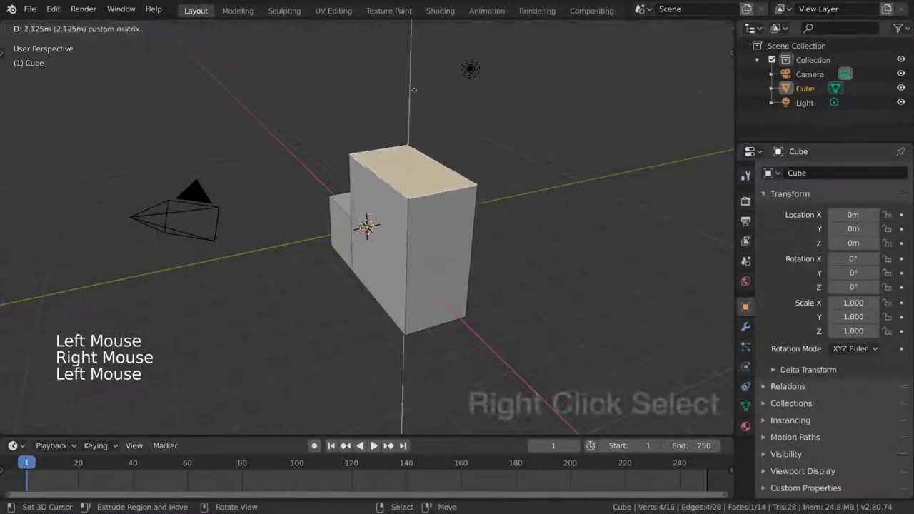
right_click(350, 203)
left_click_drag(302, 218, 207, 238)
Extrude the side block's +X face forward, then extrude the upper +X face of the adjoining raised block forward
right_click(355, 253)
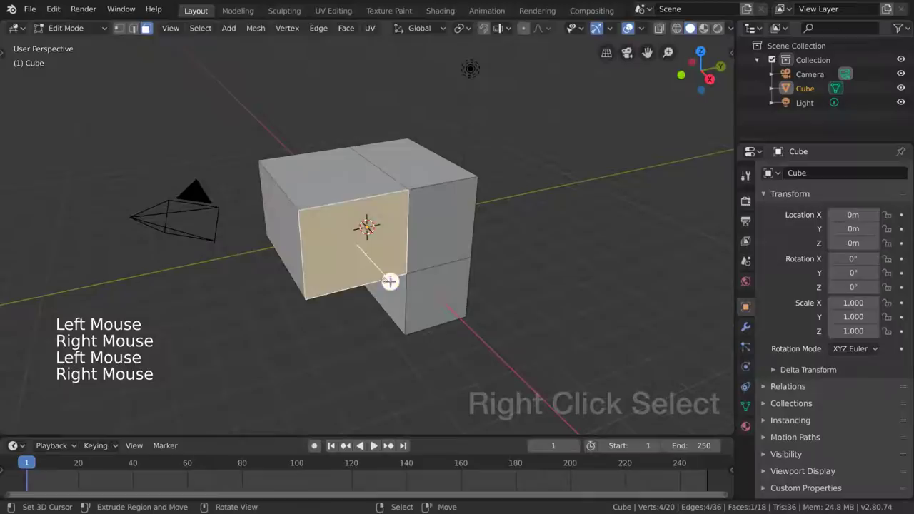
left_click_drag(390, 281, 460, 357)
right_click(450, 220)
left_click_drag(488, 260, 577, 316)
Extrude the top face of the front −Y block upward, then extrude that block's −Y side face outward
right_click(396, 220)
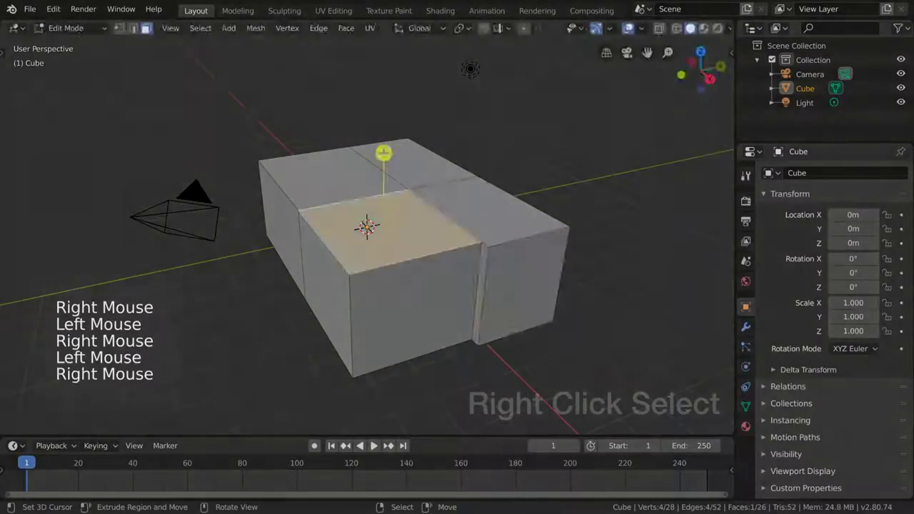
left_click_drag(384, 152, 384, 47)
right_click(323, 290)
left_click_drag(248, 308, 207, 316)
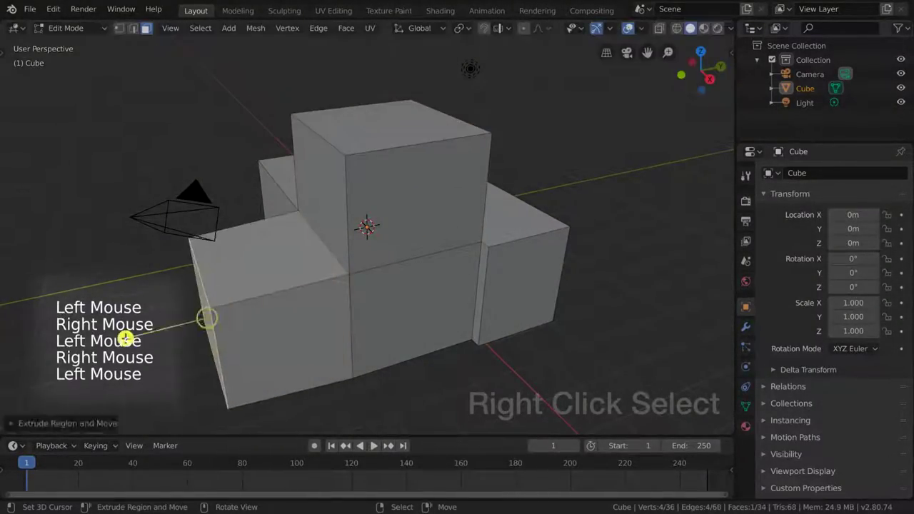
Extrude the outermost −Y block's top face upward twice, leaning outward, then extrude the +X face of its middle section forward
right_click(229, 240)
left_click_drag(233, 187, 187, 69)
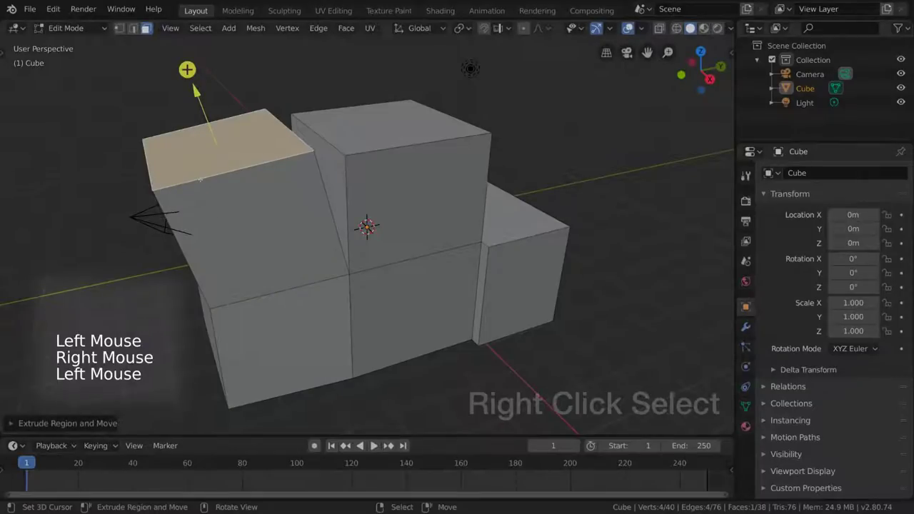
left_click_drag(173, 160, 84, 117)
right_click(253, 230)
left_click_drag(258, 246, 280, 322)
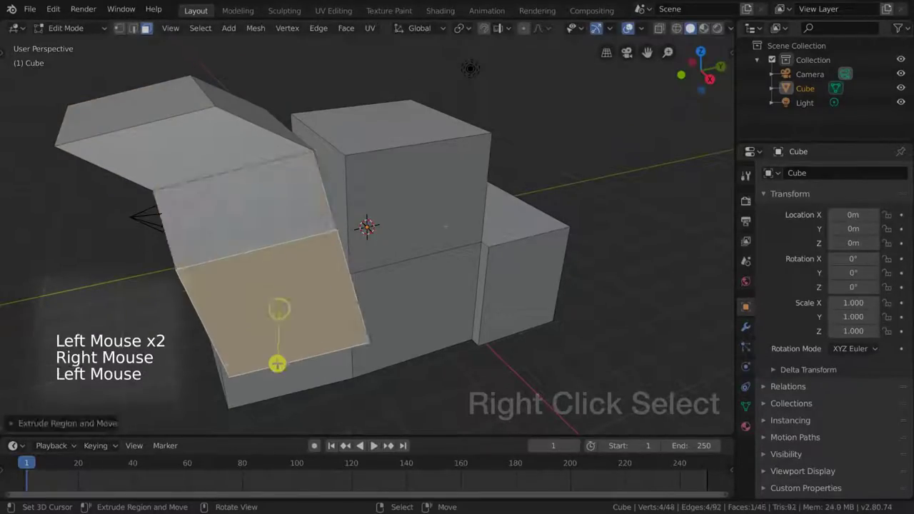
Extrude the central tower's +X face forward, then extrude the top face of the resulting overhang upward
right_click(428, 214)
left_click_drag(465, 235, 579, 327)
right_click(543, 189)
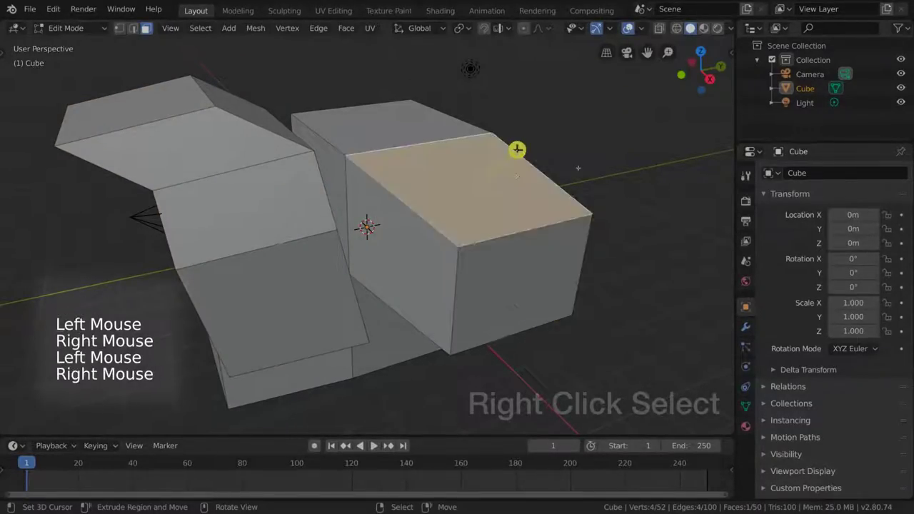
left_click_drag(517, 150, 510, 88)
Extrude the lower +X face beneath the central overhang and two lower +X faces of the outer −Y stack forward
right_click(410, 353)
left_click_drag(459, 355, 499, 423)
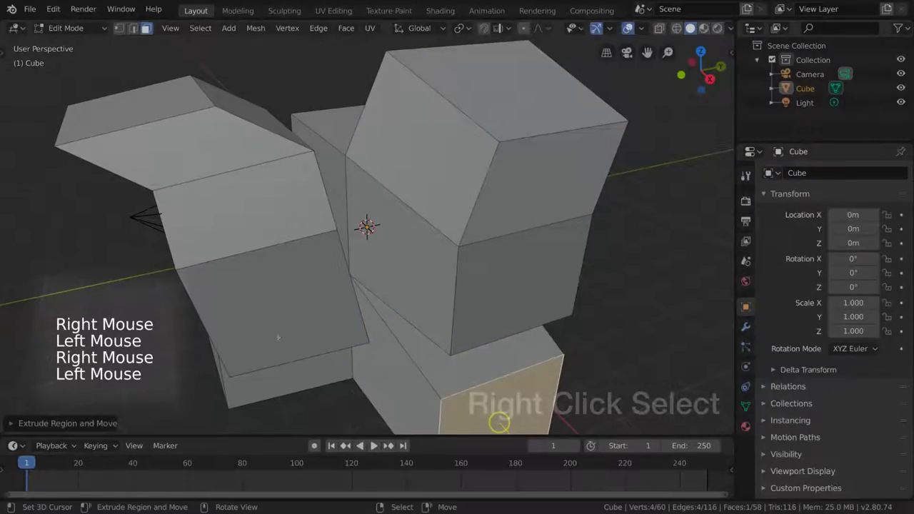
right_click(284, 377)
left_click_drag(284, 402, 308, 468)
right_click(279, 322)
left_click_drag(278, 363, 316, 440)
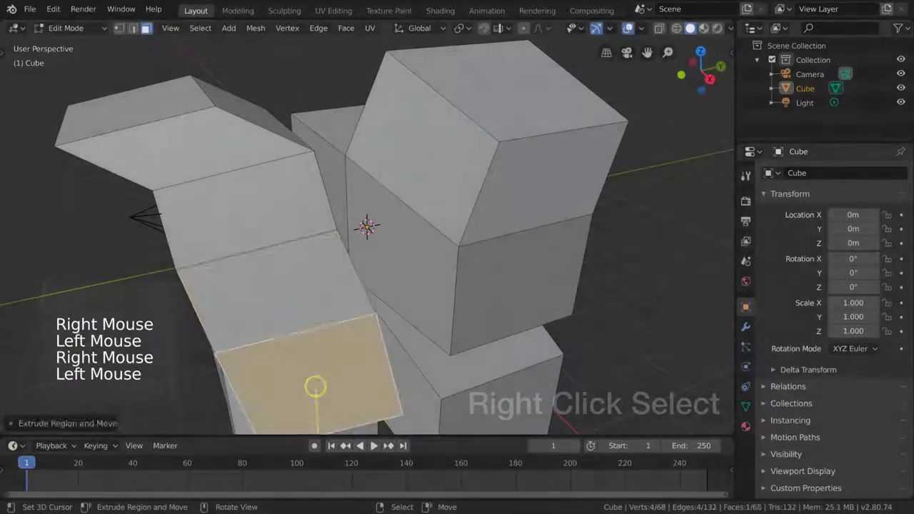
Extrude the central overhang's −Y side face outward, then extrude its lower and upper +X faces forward
right_click(386, 282)
left_click_drag(385, 282, 222, 336)
right_click(576, 253)
left_click_drag(637, 240, 707, 315)
right_click(585, 179)
left_click_drag(643, 171, 703, 238)
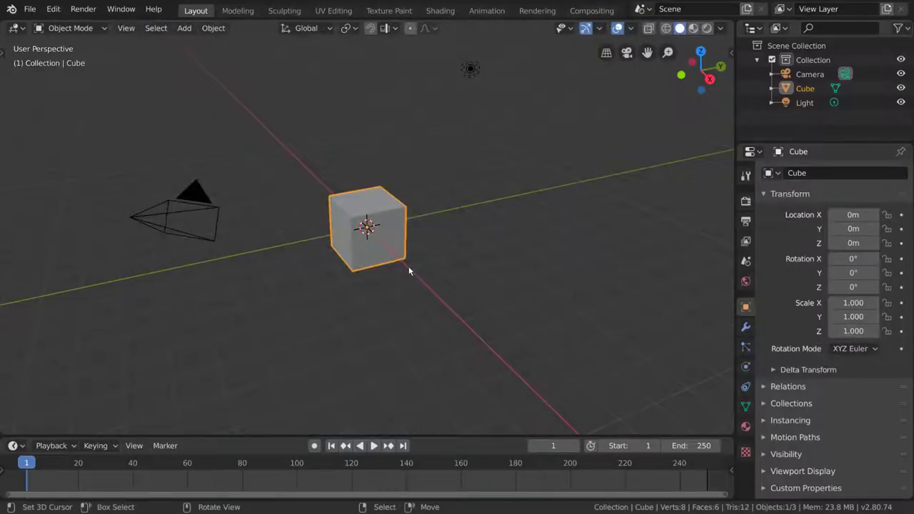
Delete the default cube and add a Monkey mesh at the origin in its place
scroll(408, 266, "up", 2)
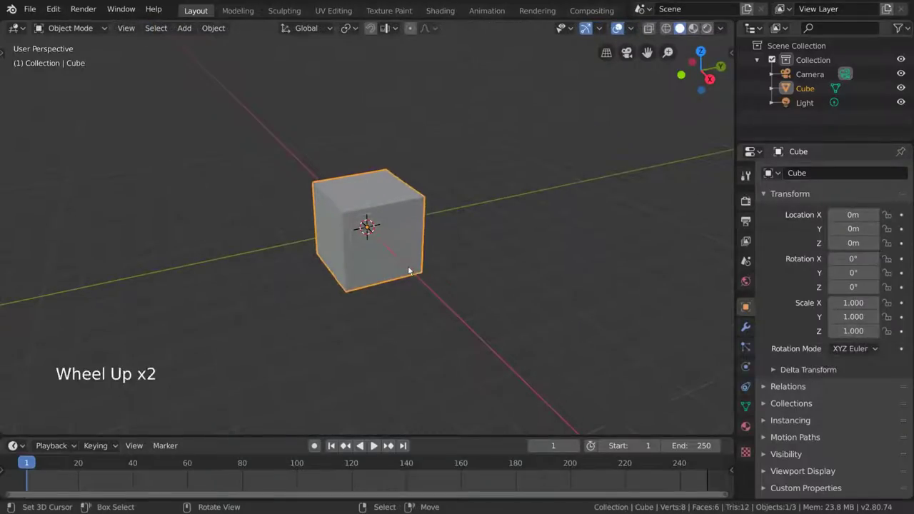
key("x")
left_click(408, 266)
key("shift+a")
mouse_move(400, 240)
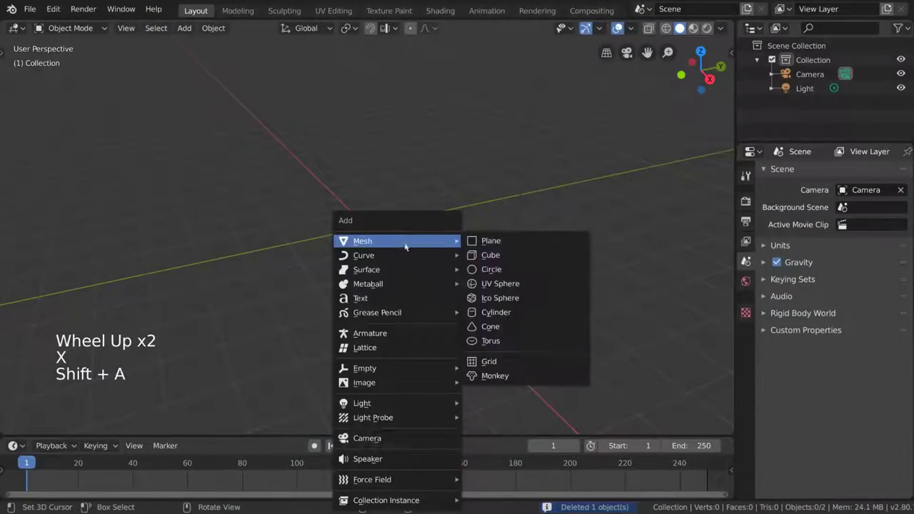
left_click(502, 374)
Trackball-rotate the monkey head to about −16.2° in X, 6.31° in Y and 32.8° in Z
key("r")
key("r")
left_click(390, 202)
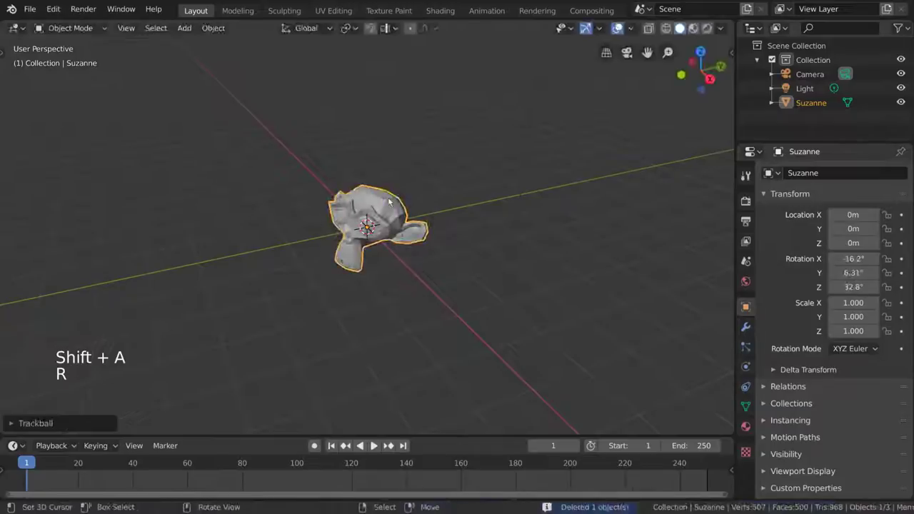
Select the light, then reselect the monkey head and rotate it to about −28.7° X, −0.804° Y and 34° Z
right_click(516, 222)
scroll(514, 221, "down", 4)
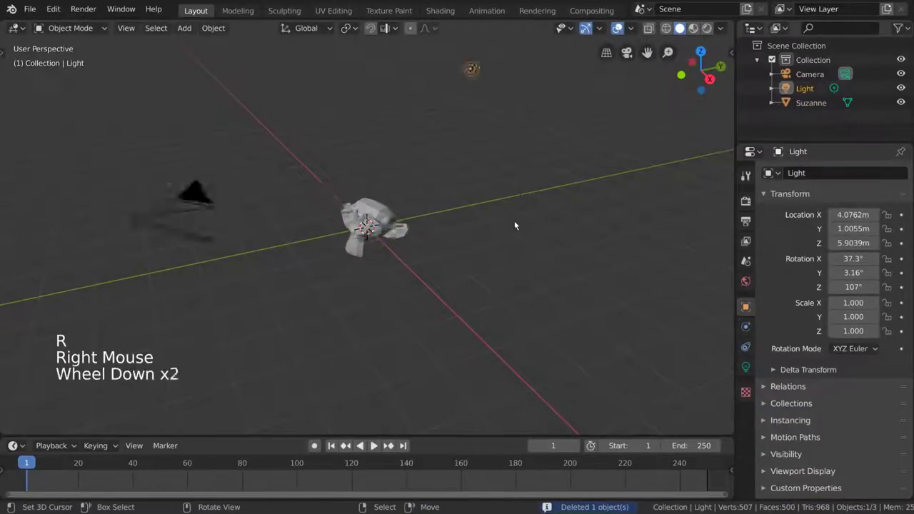
right_click(389, 227)
scroll(387, 226, "up", 1)
middle_click_drag(388, 226, 415, 234)
scroll(414, 238, "up", 3)
key("r")
Enter Edit Mode on the monkey head and select several neighbouring vertices on the back of the skull, extending the selection
key("Tab")
scroll(416, 234, "up", 5)
right_click(420, 168)
right_click(438, 193, "shift")
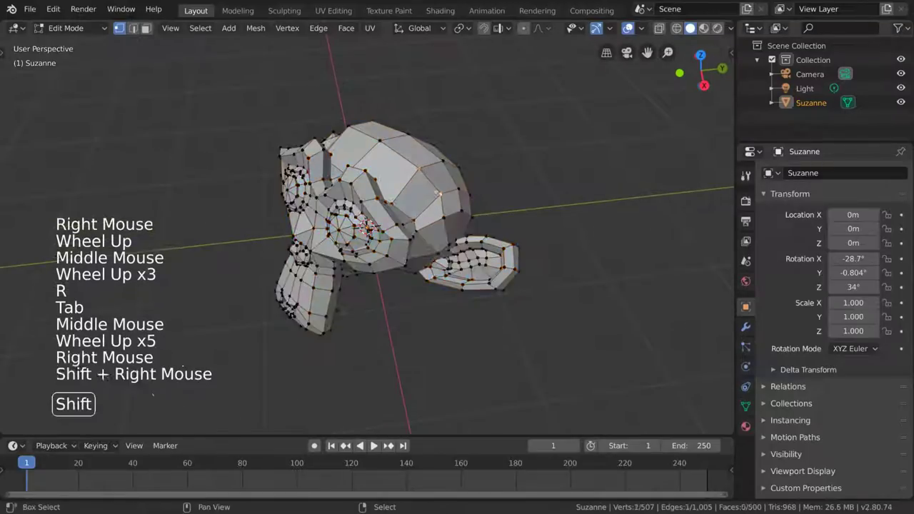
right_click(445, 185, "shift")
middle_click_drag(446, 185, 449, 192, "shift")
right_click(457, 196, "shift")
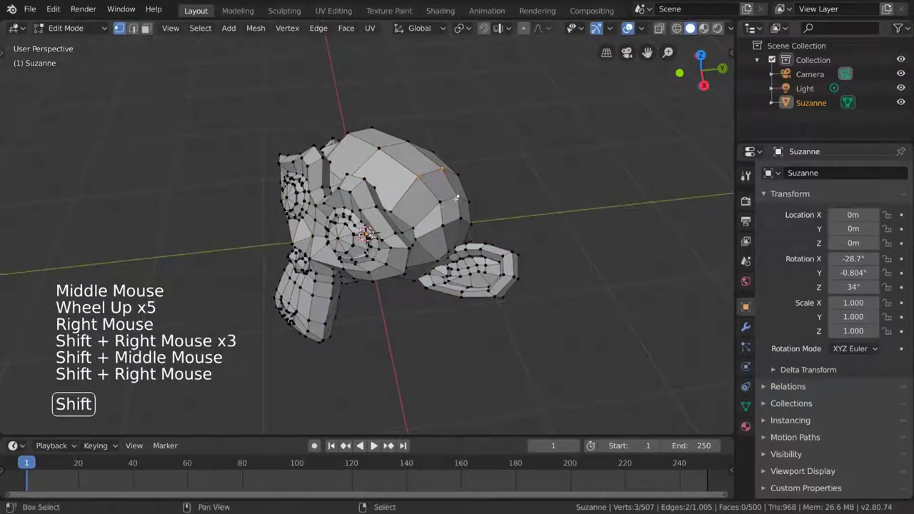